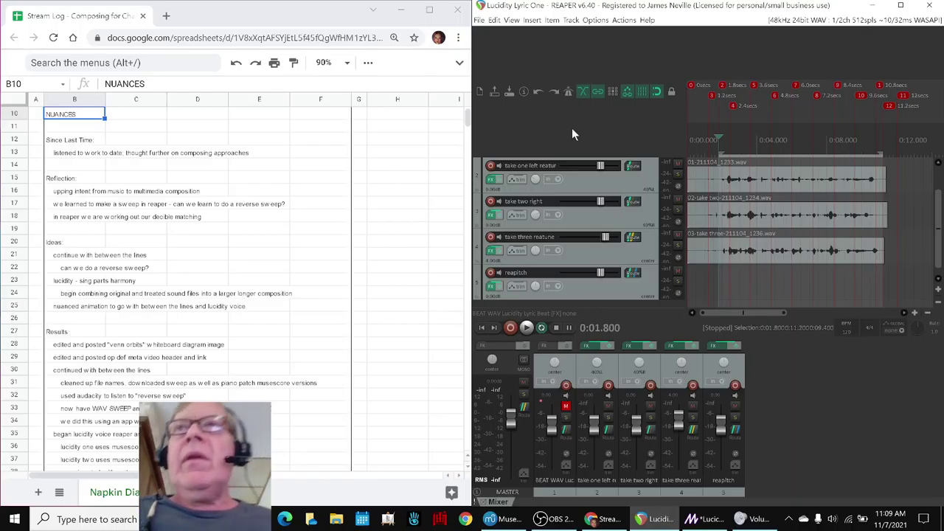
- Play and stop the three Lucidity Lyric One takes, then bring OBS Studio forward
key("space")
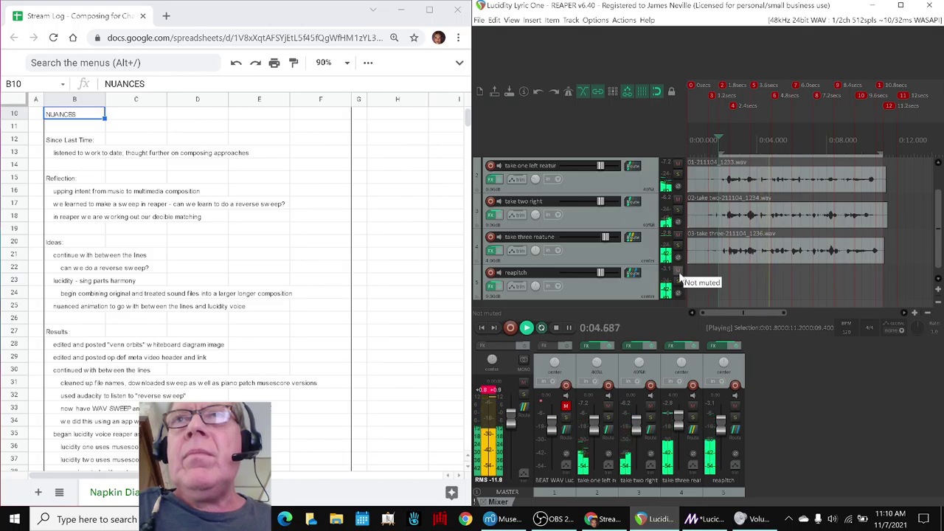
key("space")
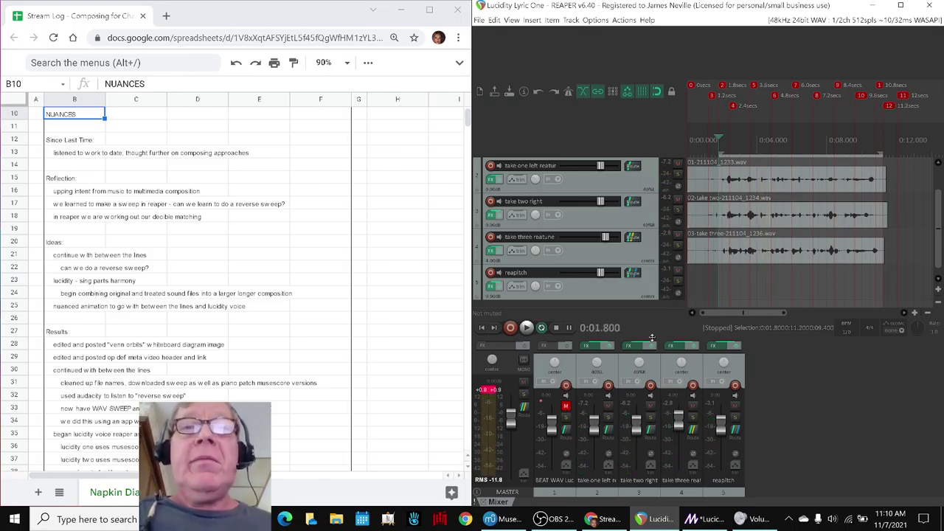
left_click(541, 520)
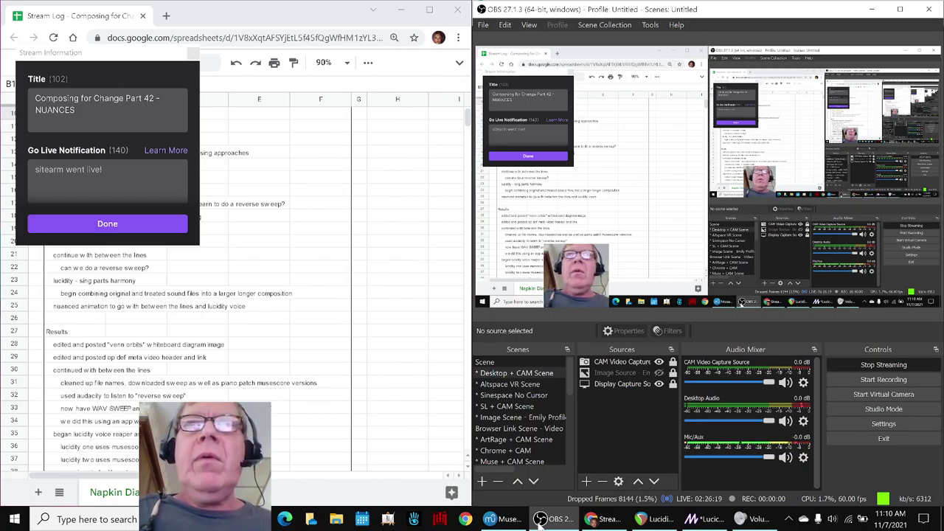
- Minimise OBS Studio after reviewing the 'Composing for Change Part 42 - NUANCES' stream title
left_click(541, 519)
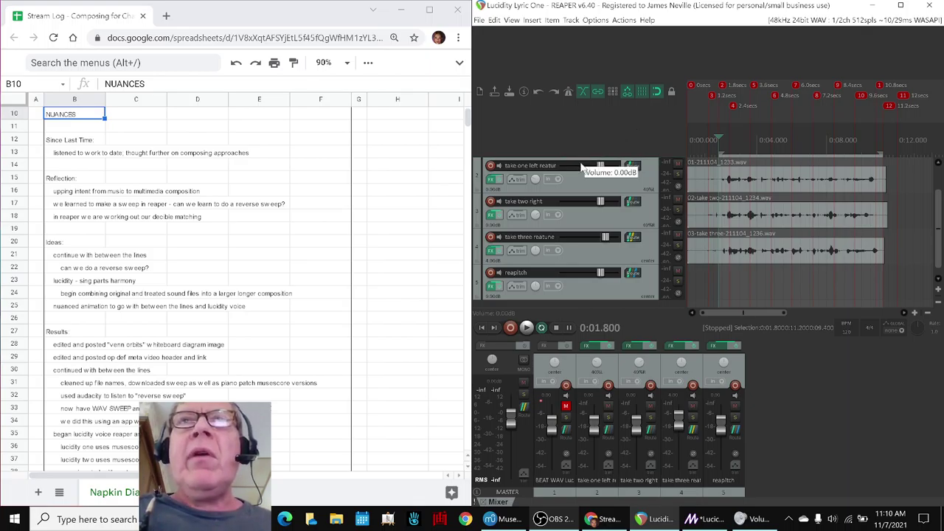
- Solo the first take track, listen to it, then clear its solo
left_click(678, 177)
key("space")
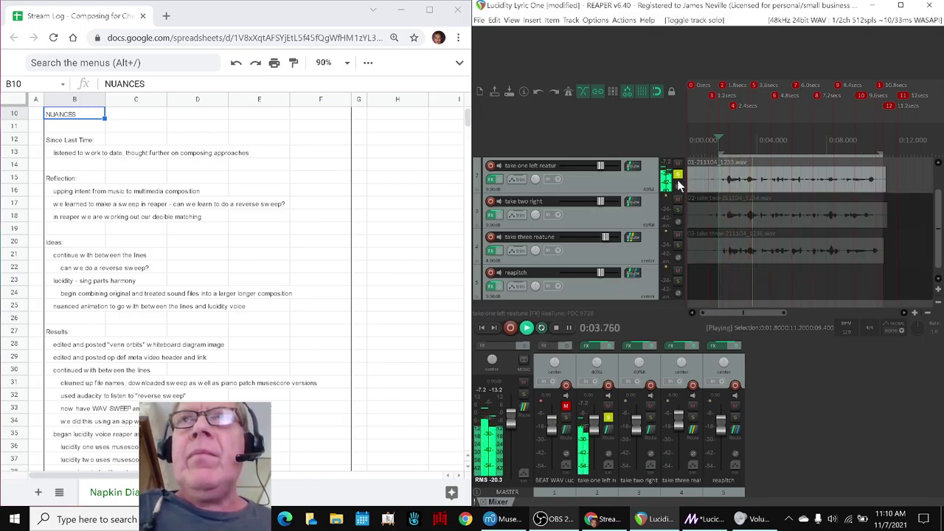
key("space")
left_click(678, 178)
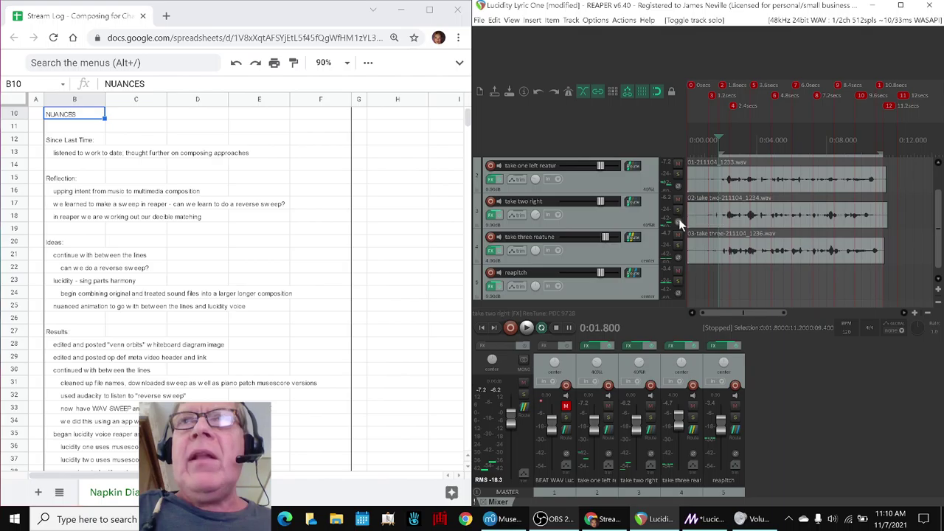
- Solo take three reatune and play it with the reapitch track muted
left_click(678, 246)
key("space")
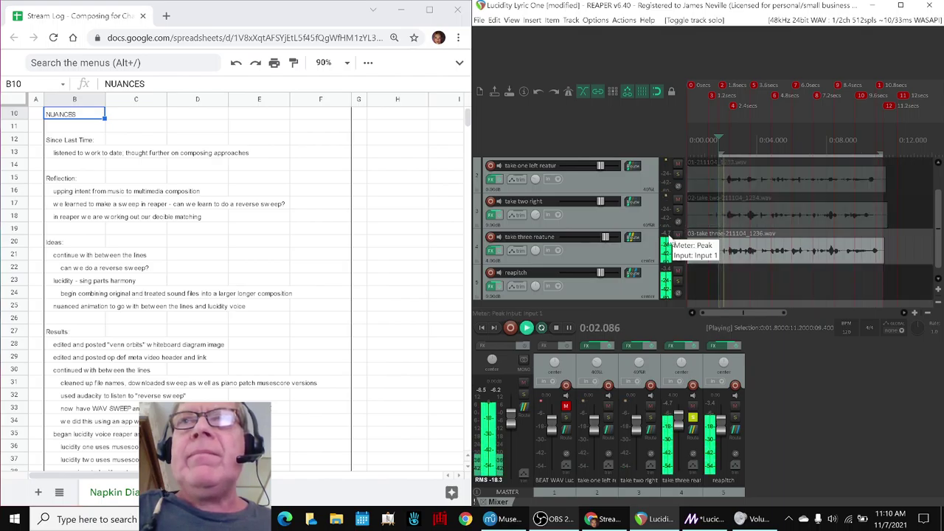
left_click(678, 273)
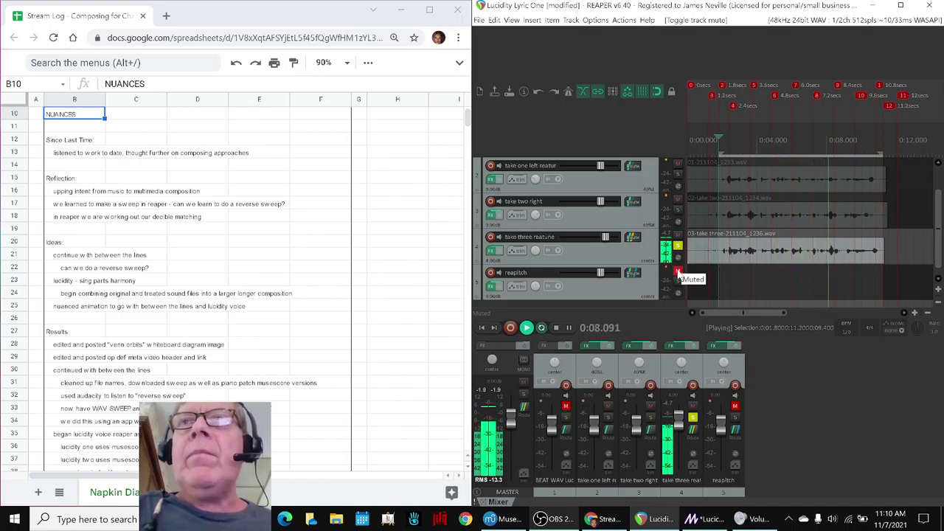
key("space")
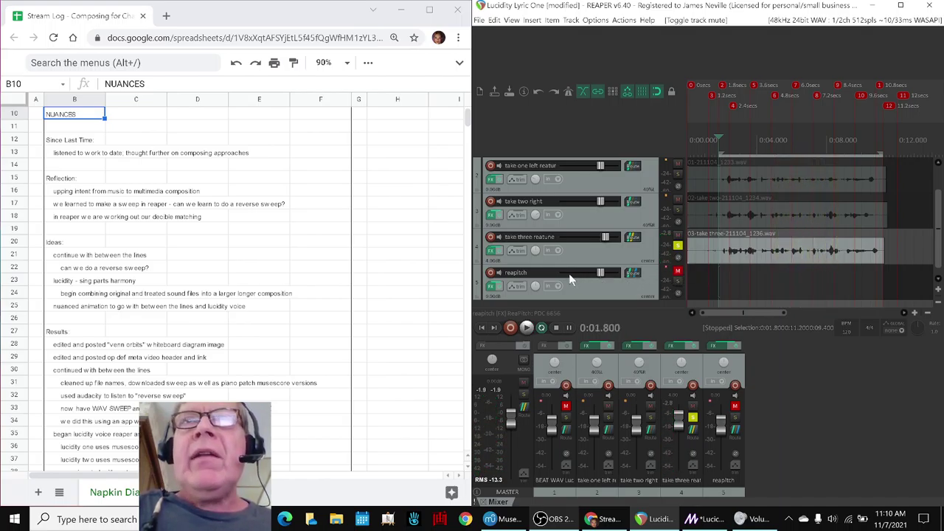
- Check the ReaPitch octave shift on the reapitch track and listen back
left_click(491, 288)
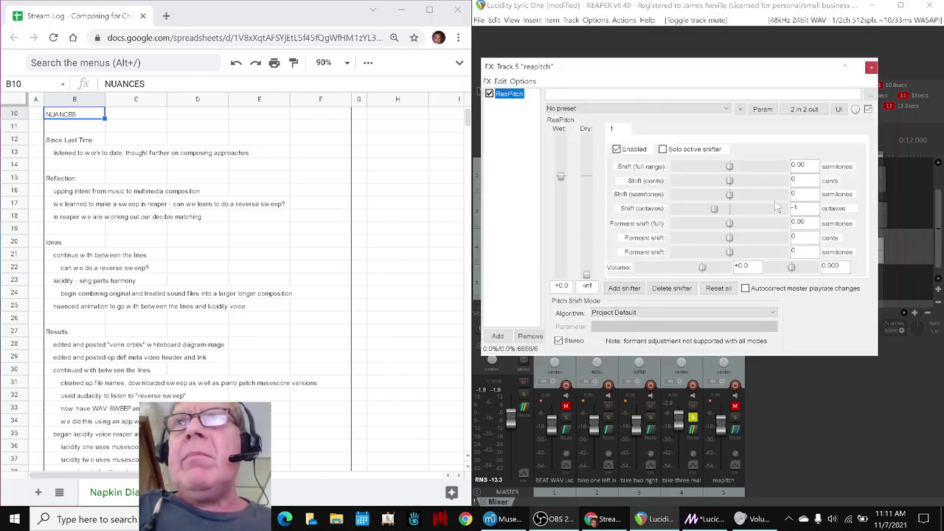
left_click(871, 68)
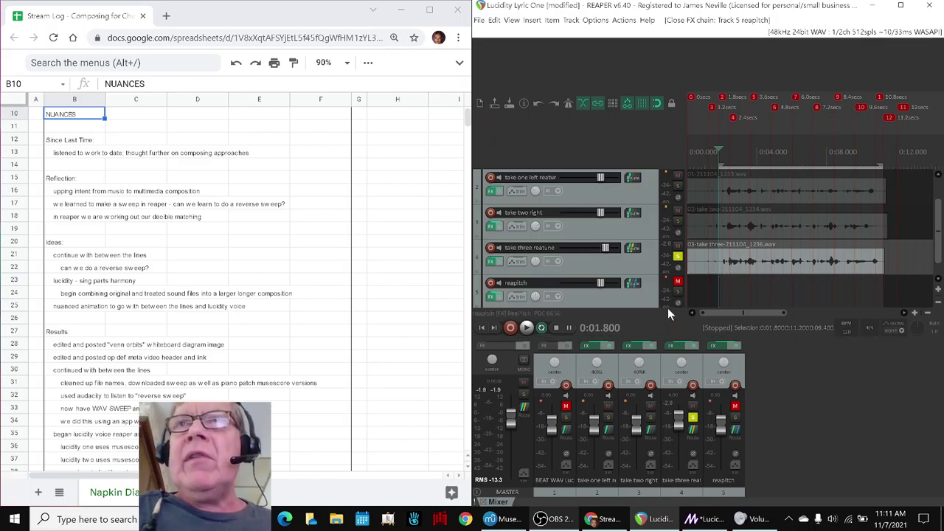
key("space")
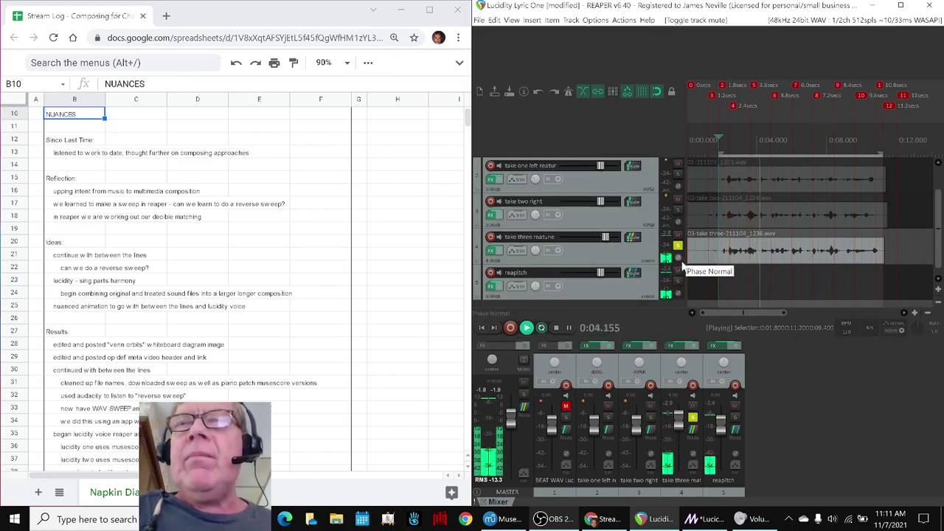
key("space")
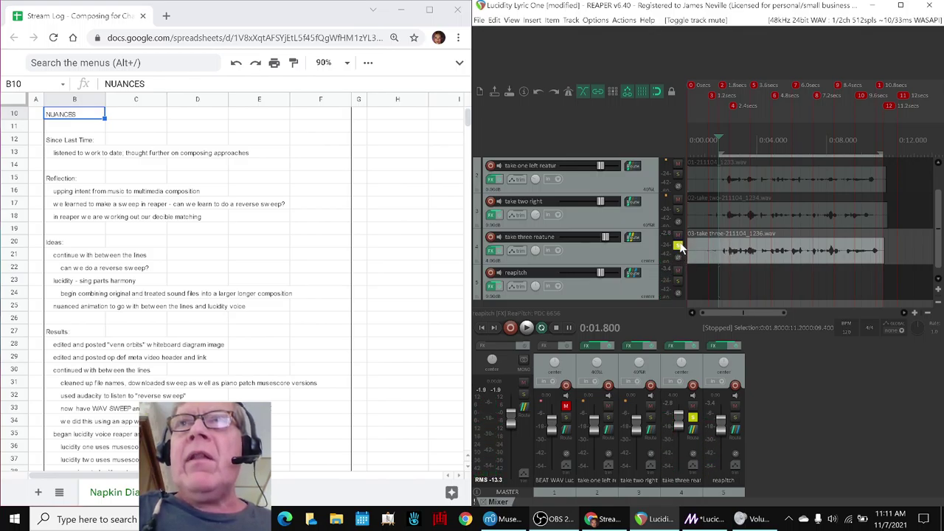
- Unsolo take three reatune, play all takes together, and save Lucidity Lyric One
left_click(679, 244)
key("space")
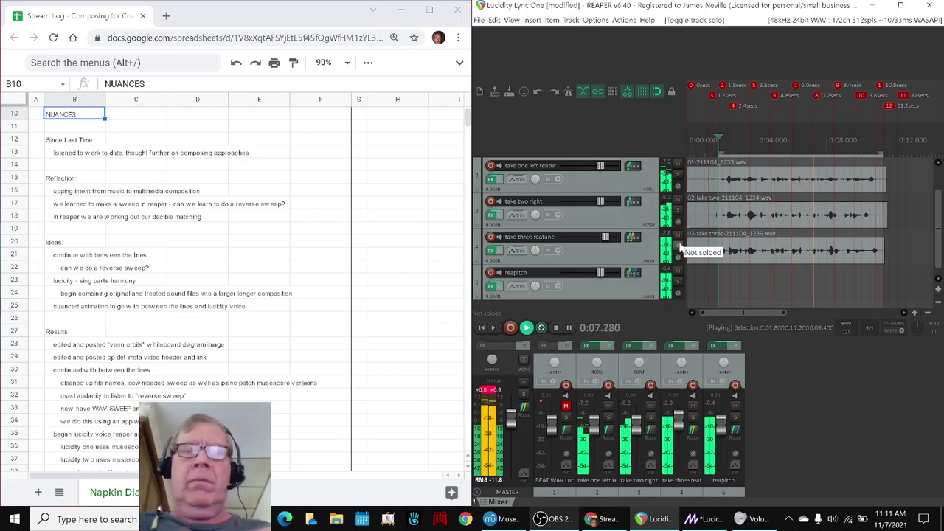
key("space")
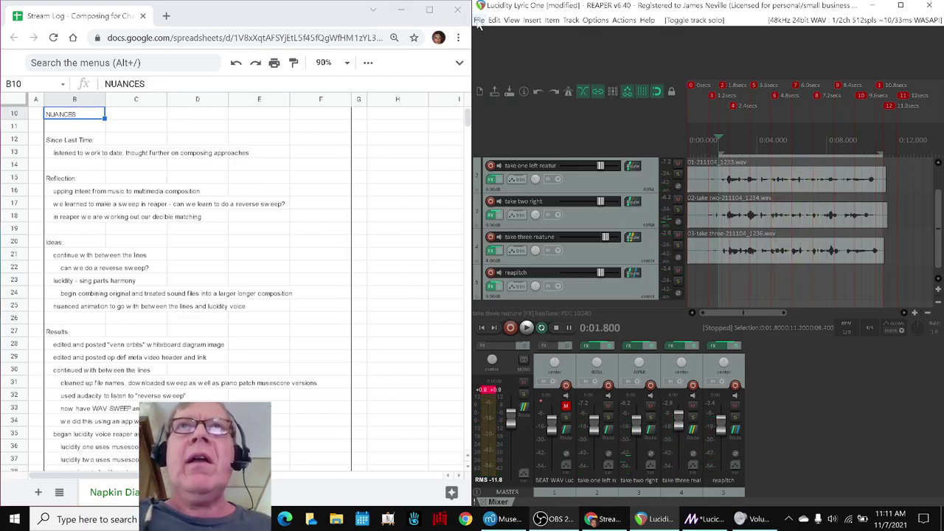
left_click(479, 19)
left_click(509, 67)
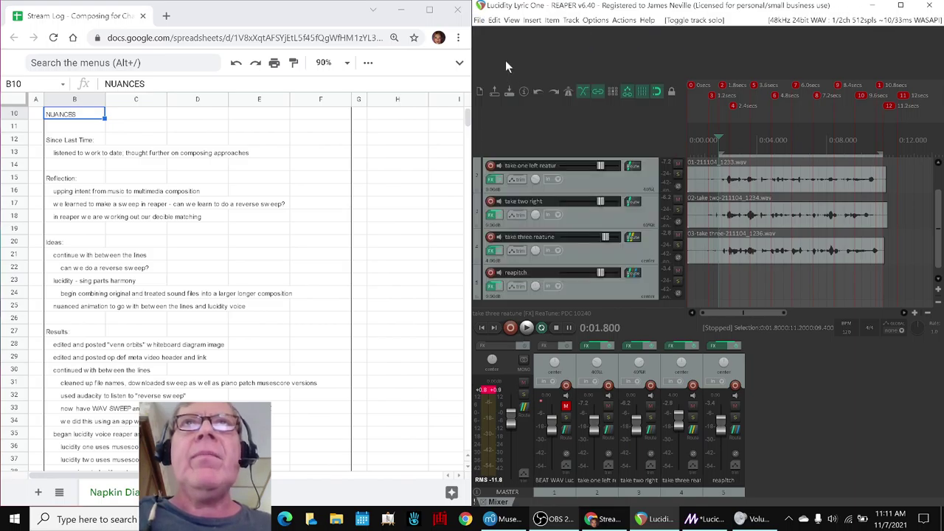
left_click(479, 20)
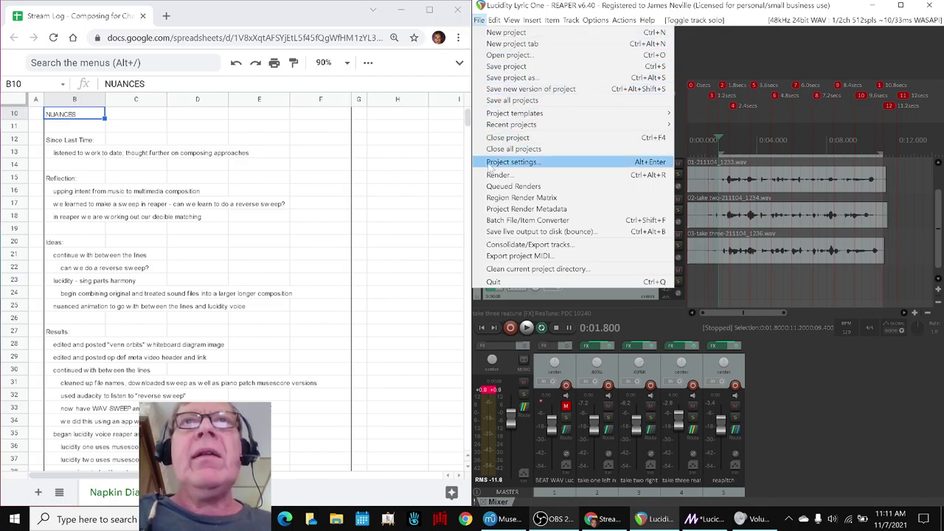
- Open Lucidity Lyric Two from recent projects and mute the F3 to C3, Eb3 and Ab3 tracks
mouse_move(509, 125)
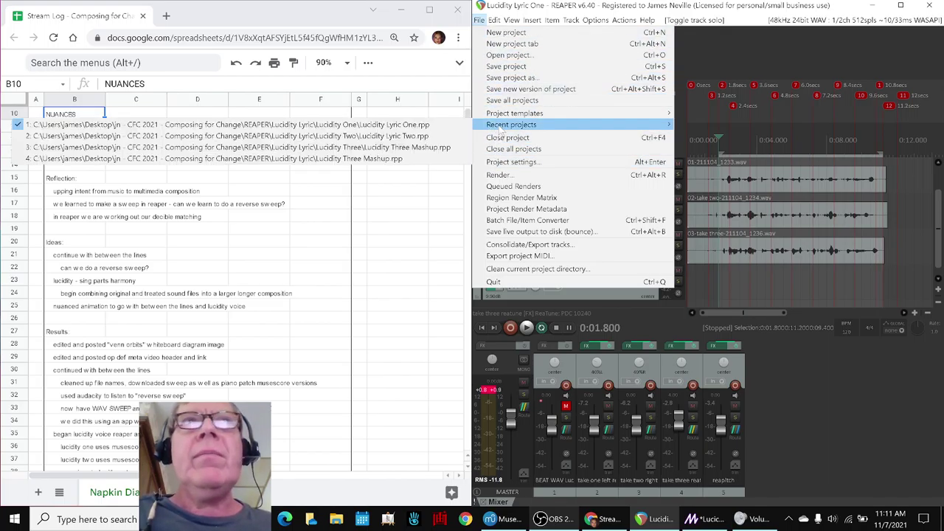
left_click(444, 137)
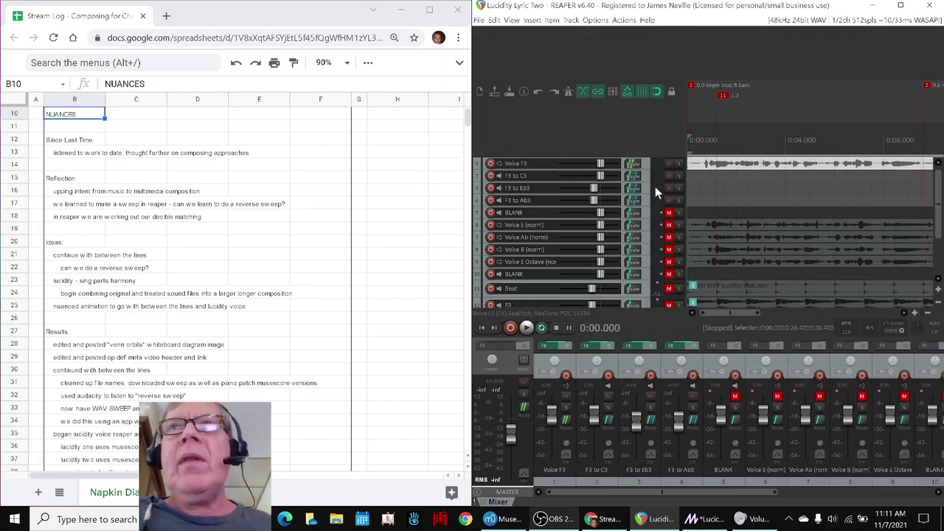
left_click(668, 175)
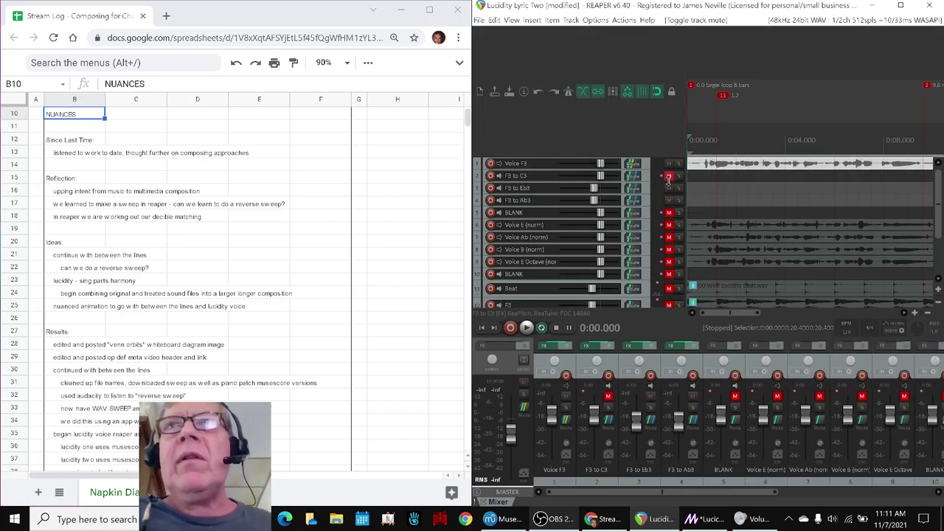
left_click(668, 187)
left_click(669, 200)
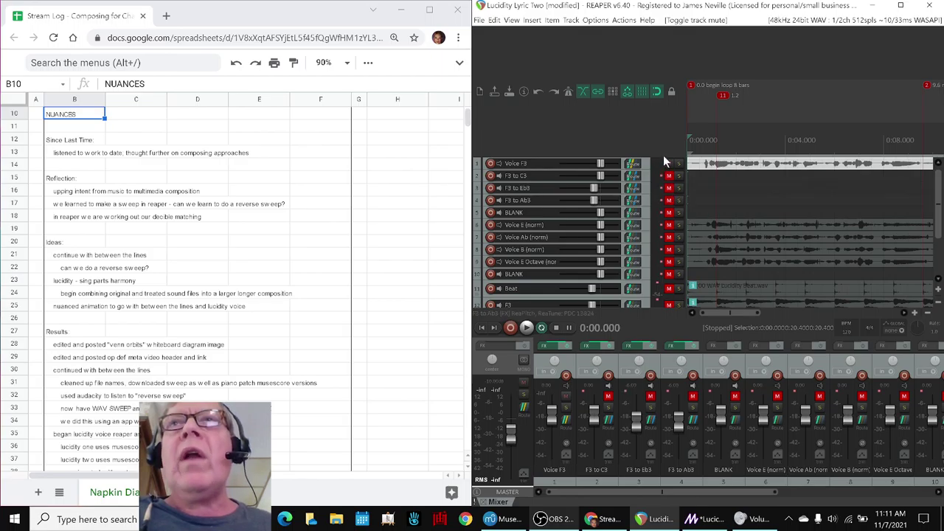
- Play and stop Lucidity Lyric Two, then bring the MuseScore 3 score forward
key("space")
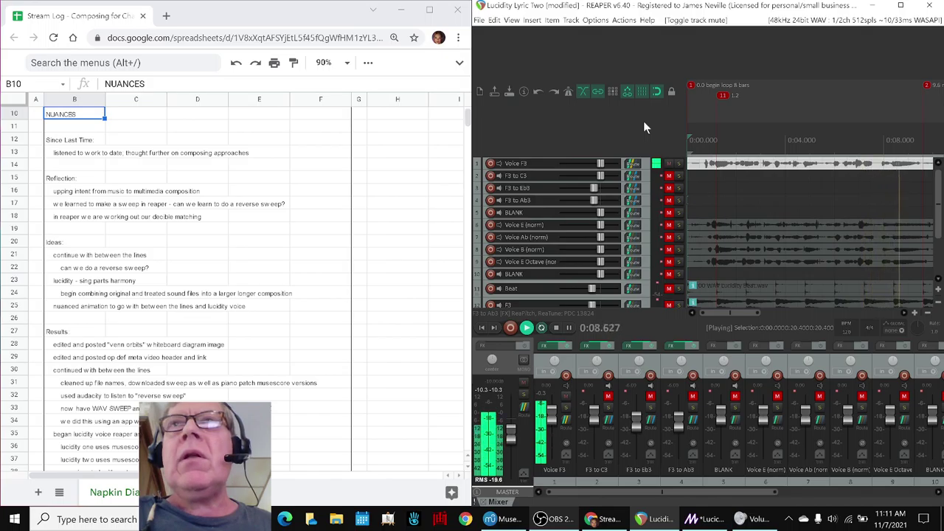
key("space")
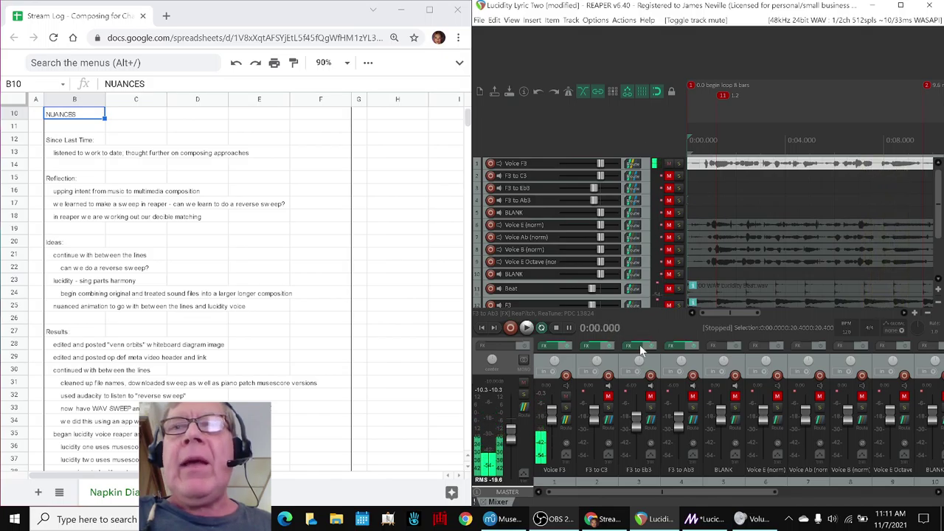
left_click(506, 519)
- Audition F5 and F#5 on MuseScore's piano keyboard, then return to REAPER and start playback
key("p")
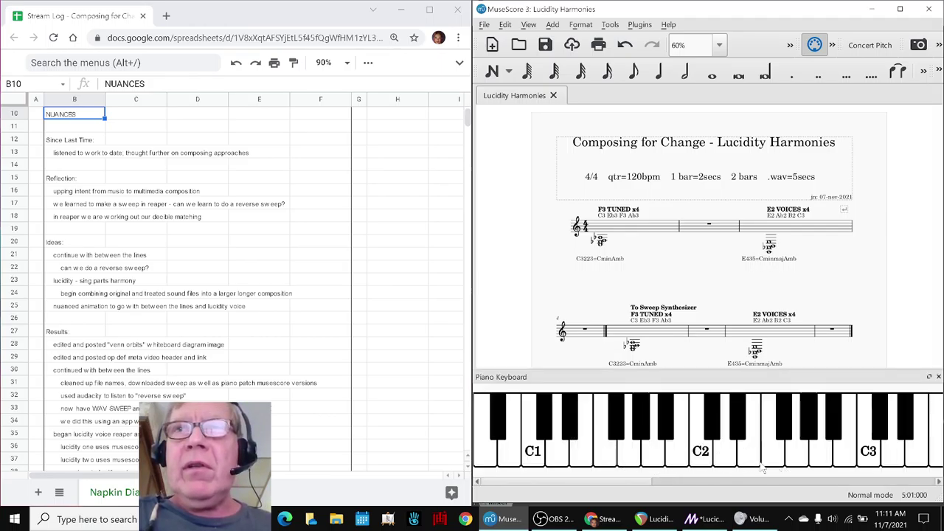
left_click_drag(838, 479, 869, 481)
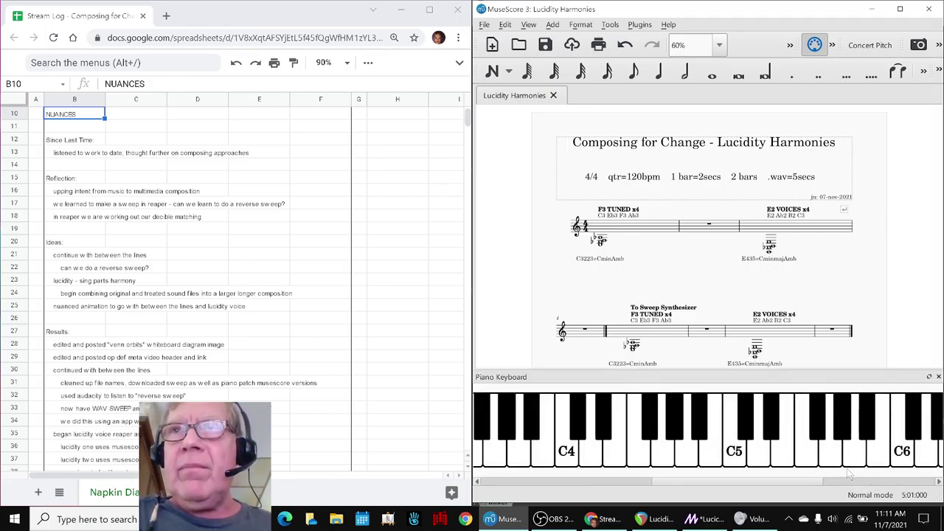
left_click(811, 456)
left_click(808, 456)
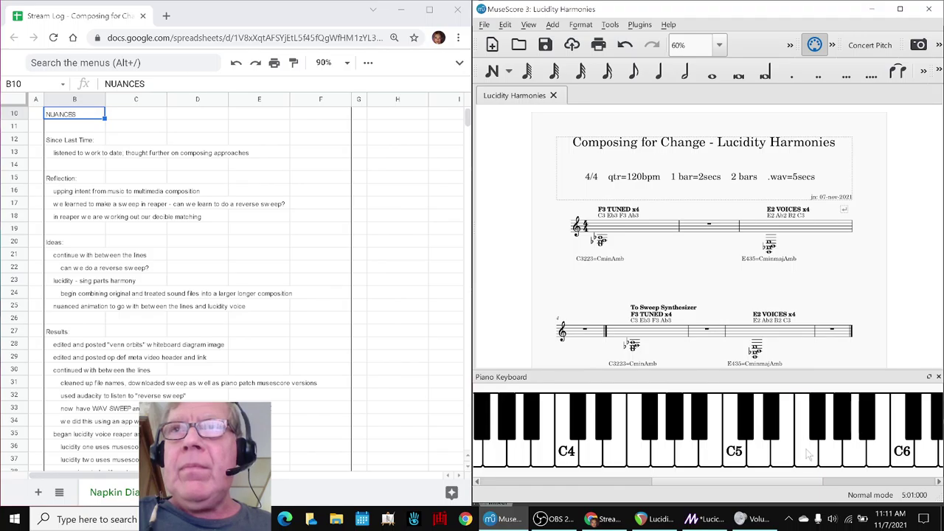
left_click(808, 455)
left_click(819, 440)
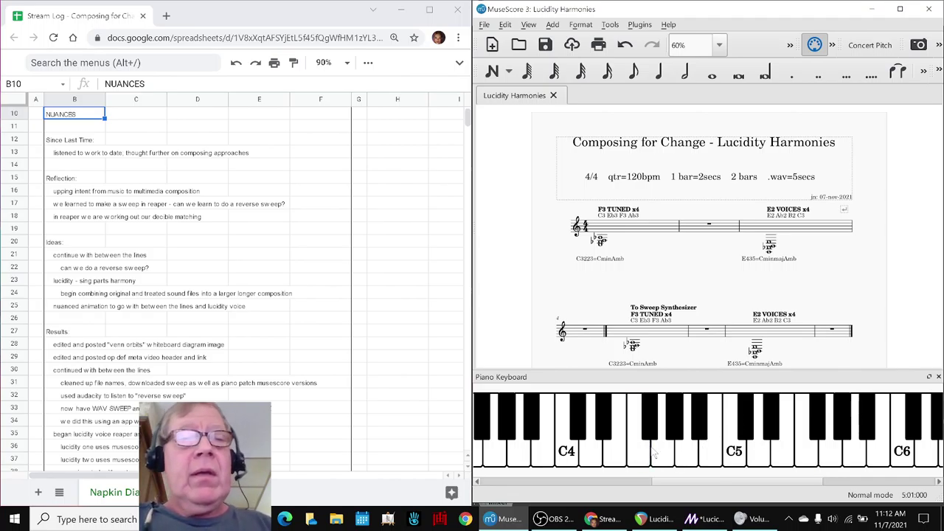
key("alt+Tab")
key("space")
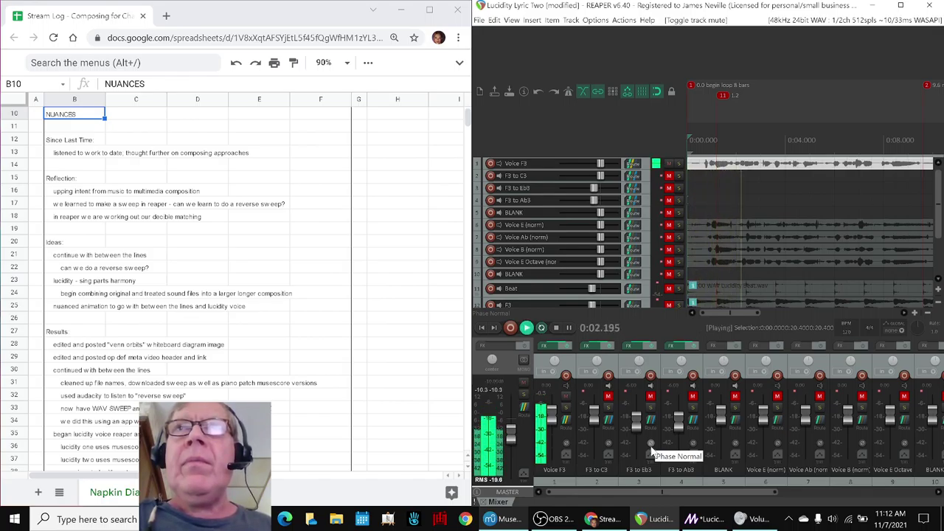
- Hear the F3 to C3 layer alone, then together with Voice F3
key("space")
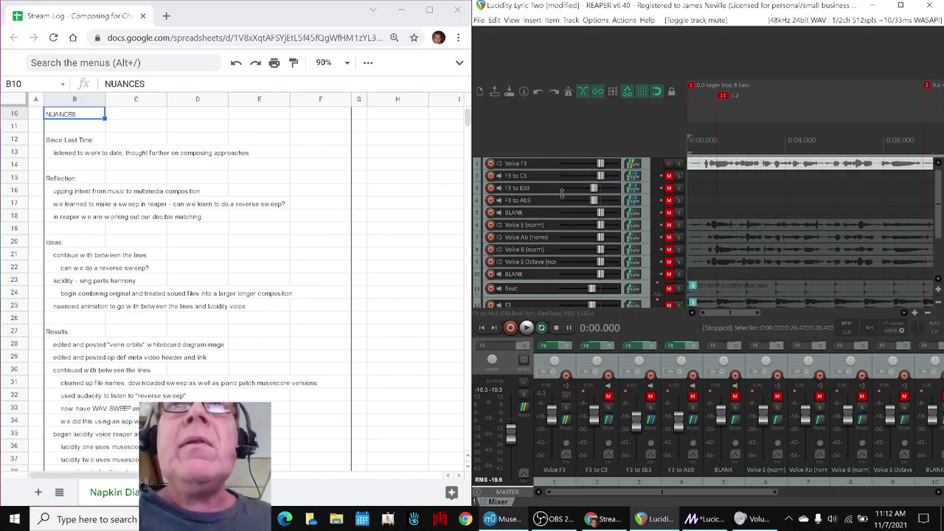
left_click(670, 176)
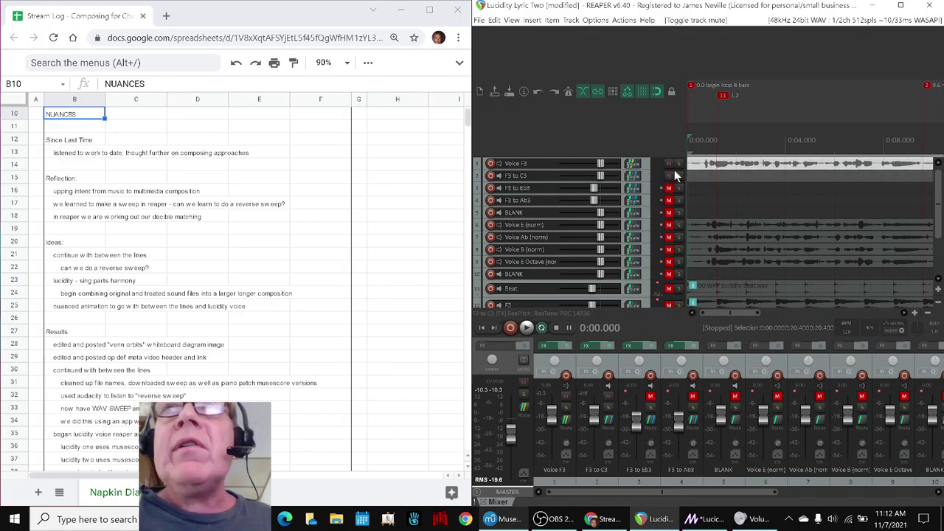
left_click(669, 164)
key("space")
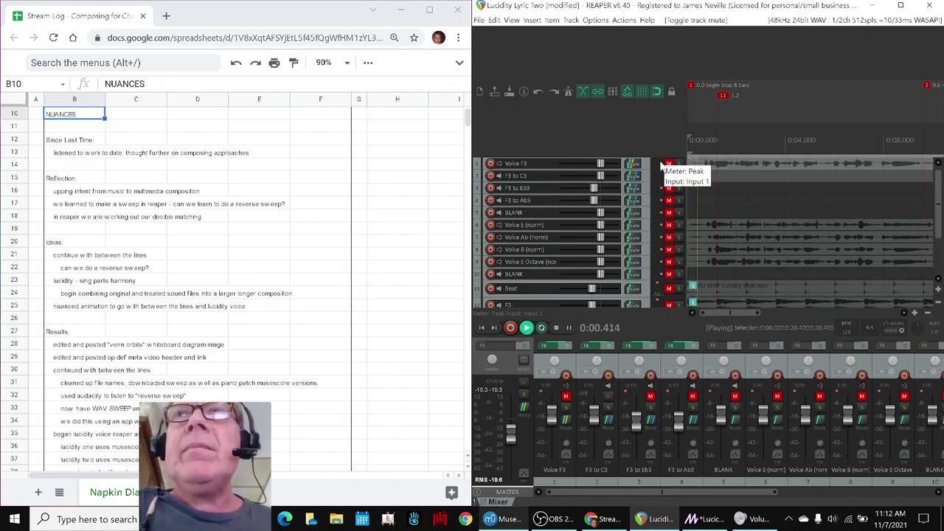
key("space")
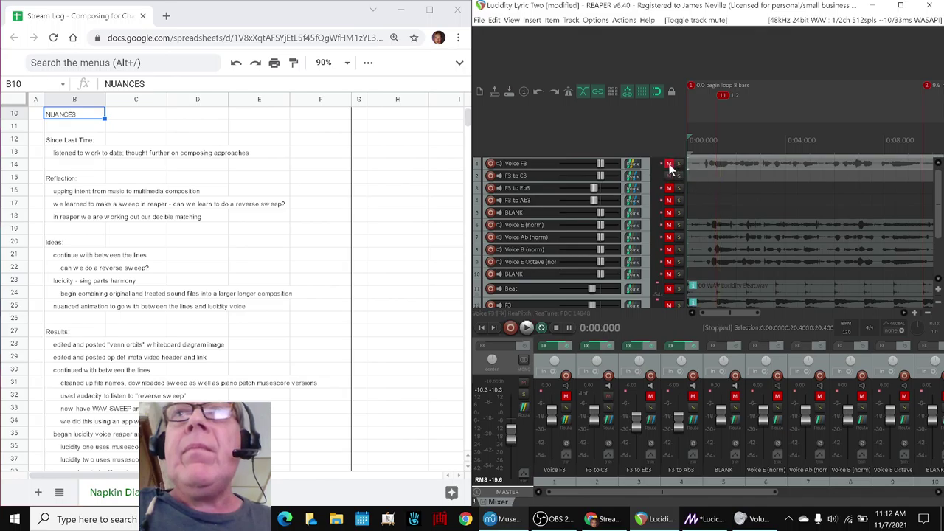
left_click(669, 164)
key("space")
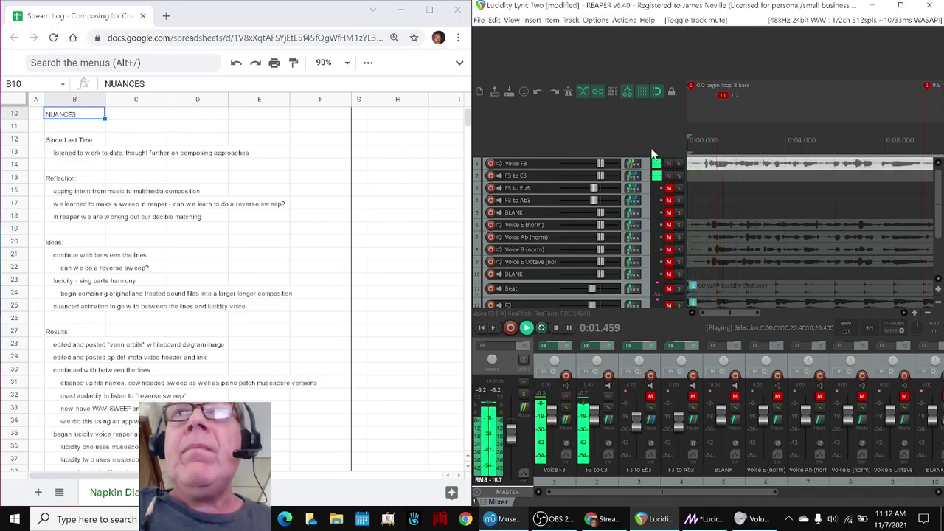
key("space")
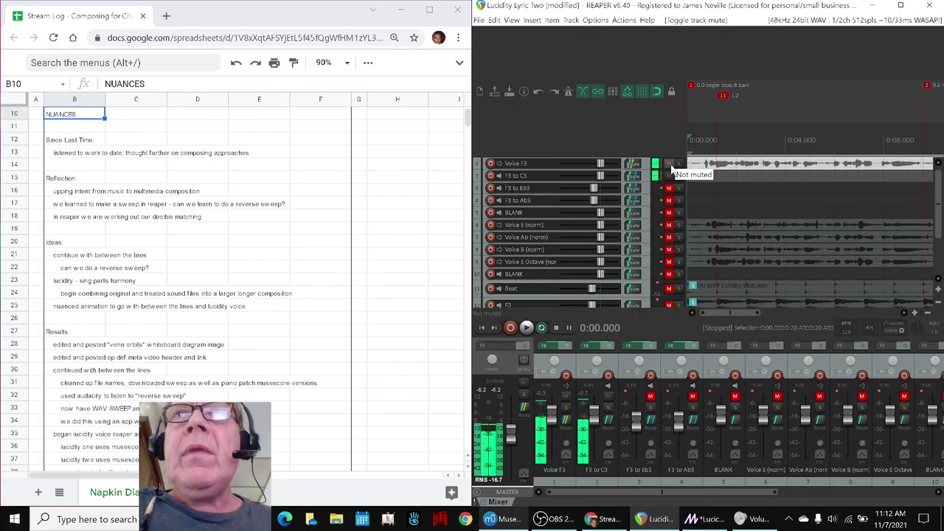
- Add the F3 to Eb3 and F3 to Ab3 layers, playing after each addition
left_click(670, 189)
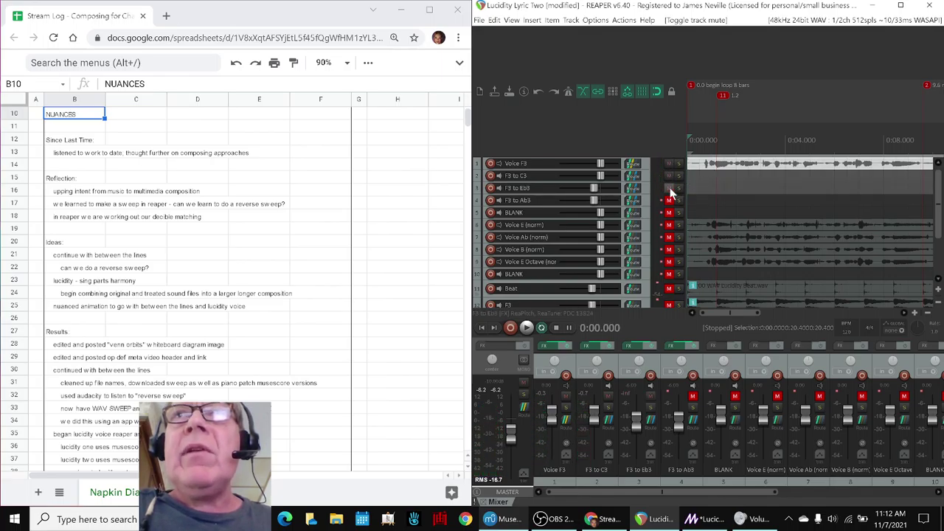
key("space")
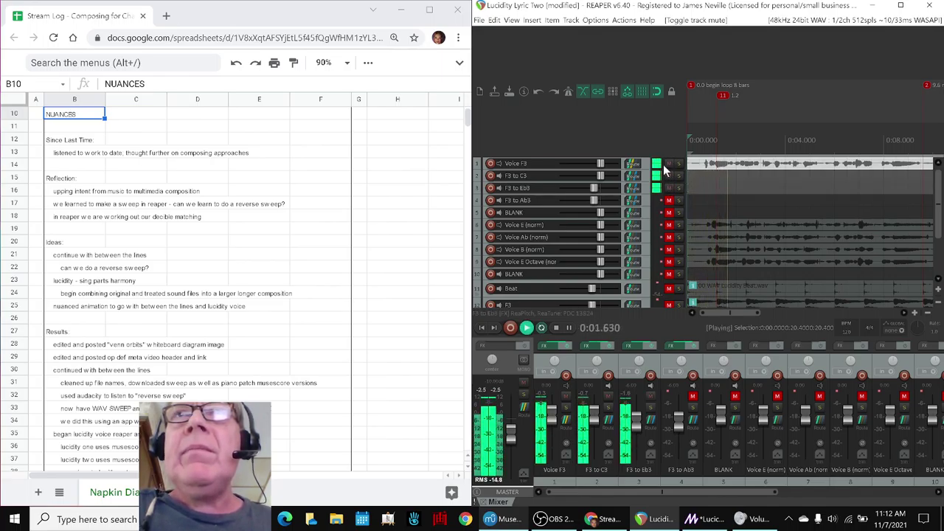
key("space")
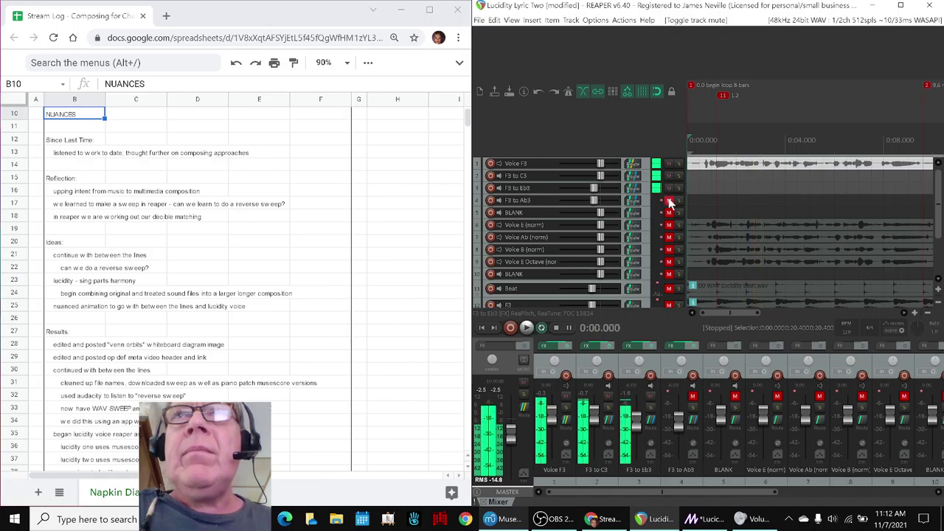
left_click(670, 201)
key("space")
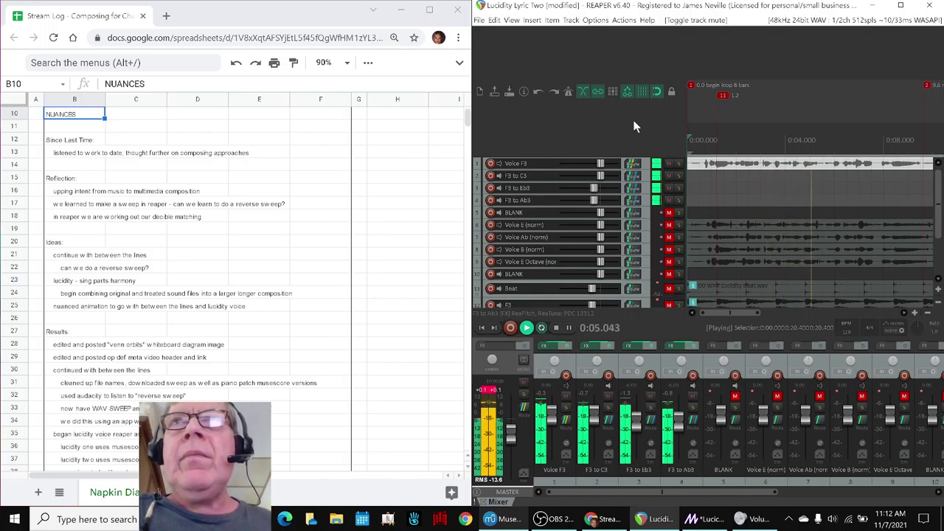
key("space")
- Mute Voice F3 and its F3 harmony tracks again
left_click(668, 163)
left_click(669, 176)
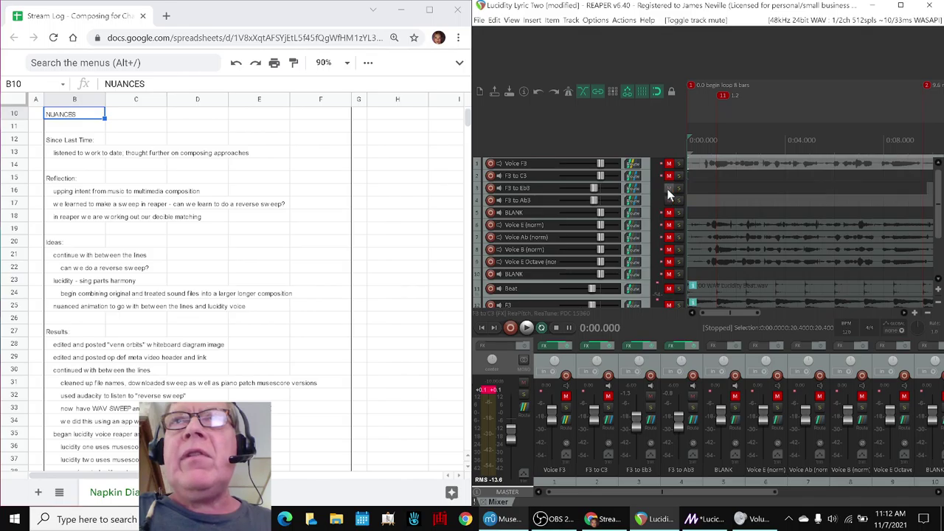
left_click(668, 200)
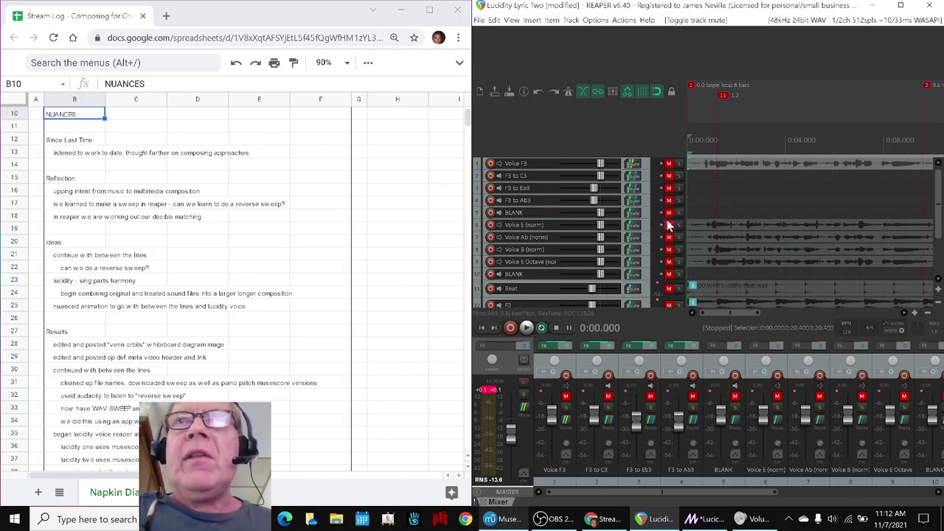
- Audition the Voice E (norm) and Voice Ab (norm) tracks each on their own
left_click(669, 225)
key("space")
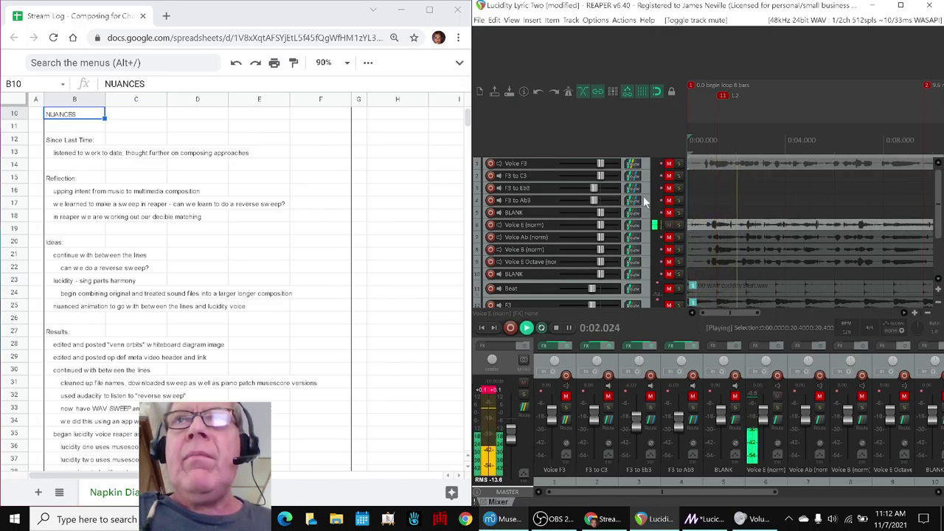
key("space")
left_click(669, 225)
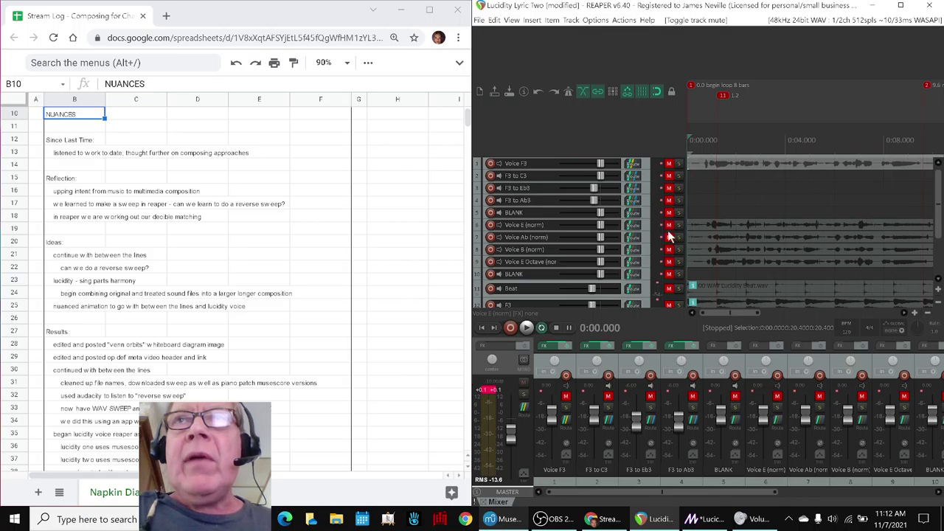
left_click(668, 237)
key("space")
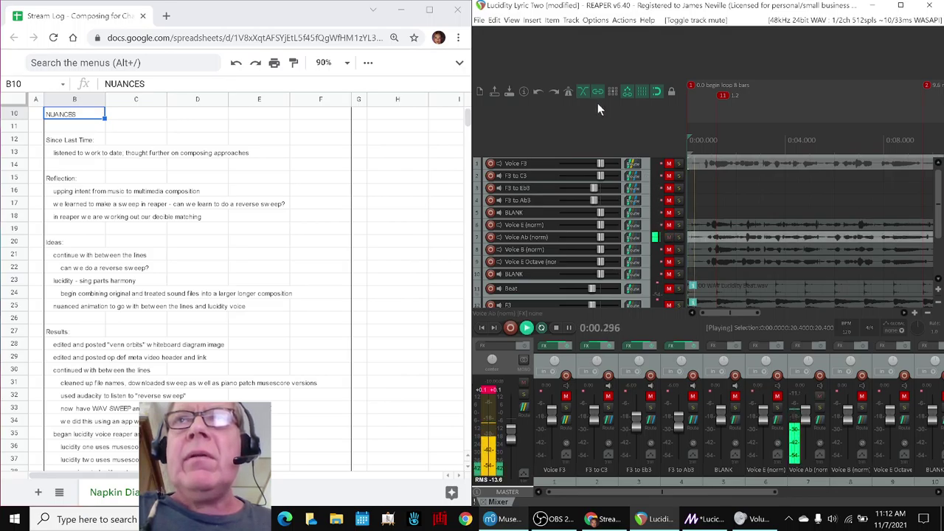
key("space")
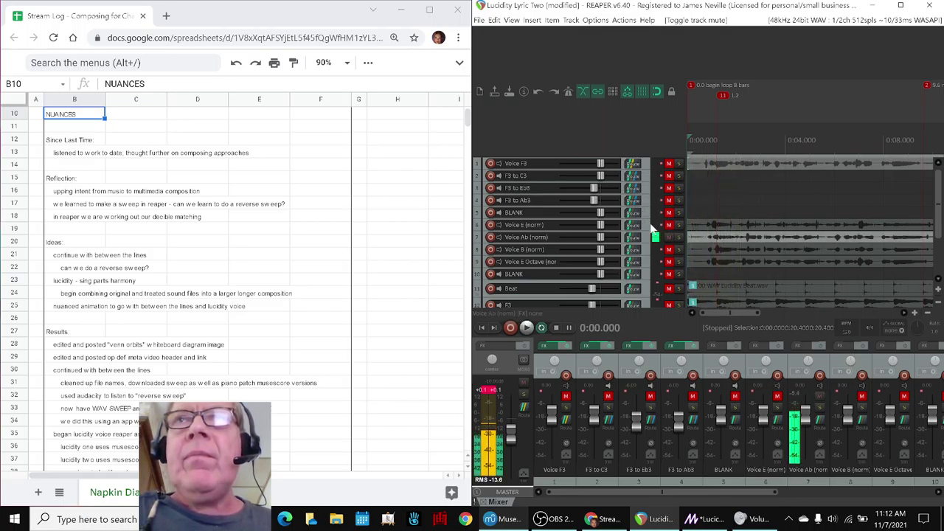
left_click(669, 237)
- Audition the Voice B (norm) and Voice E Octave tracks each on their own
left_click(667, 251)
key("space")
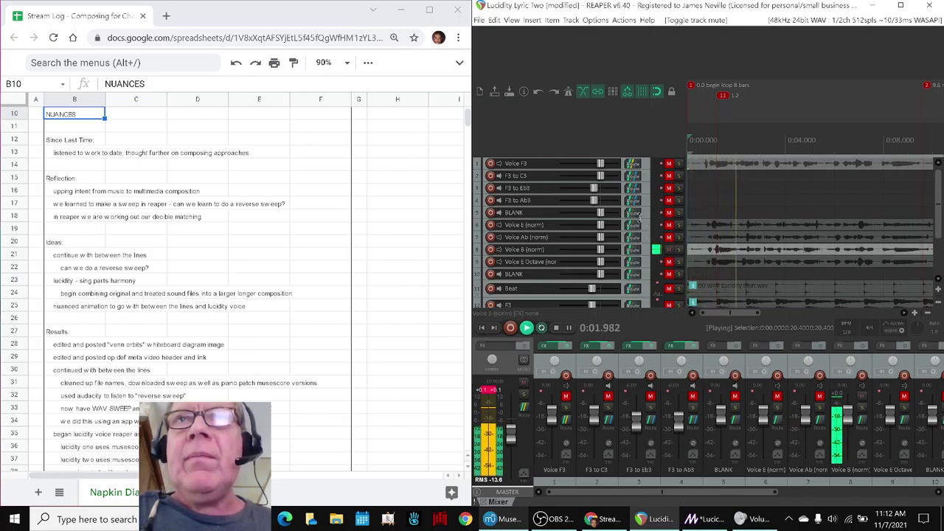
key("space")
left_click(668, 251)
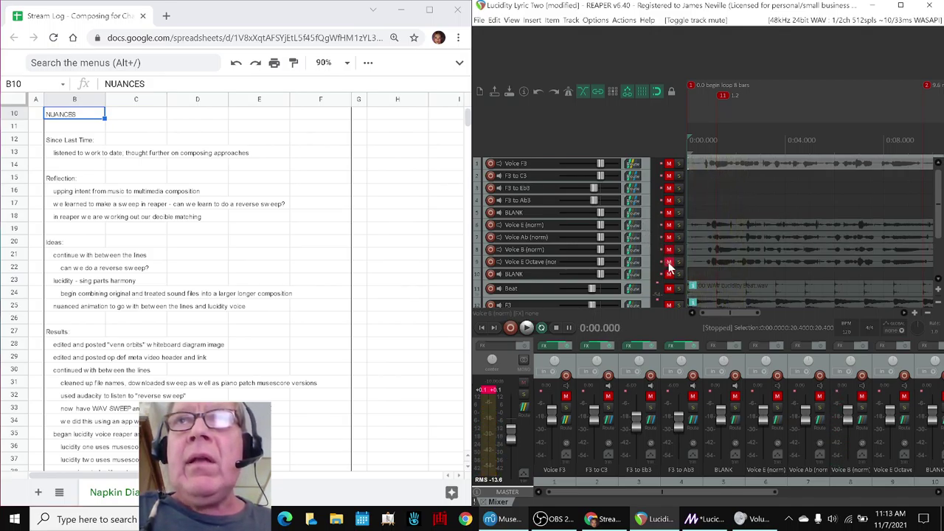
left_click(668, 262)
key("space")
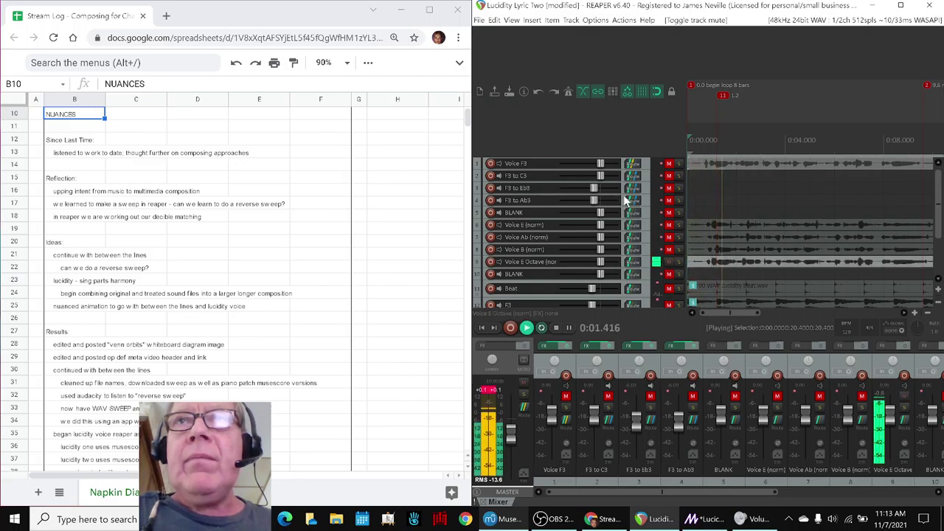
key("space")
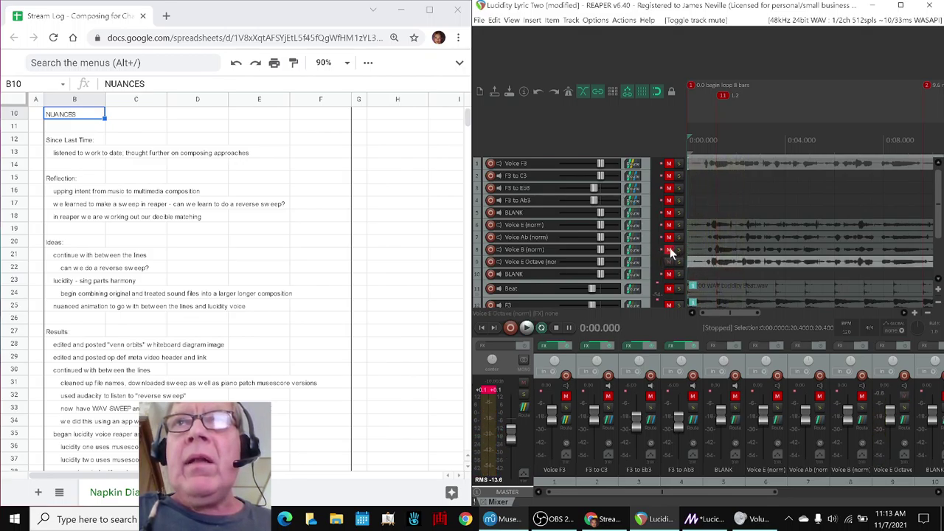
- Unmute Voice B, Ab and E alongside E Octave and play the full E chord
left_click(668, 250)
left_click(668, 237)
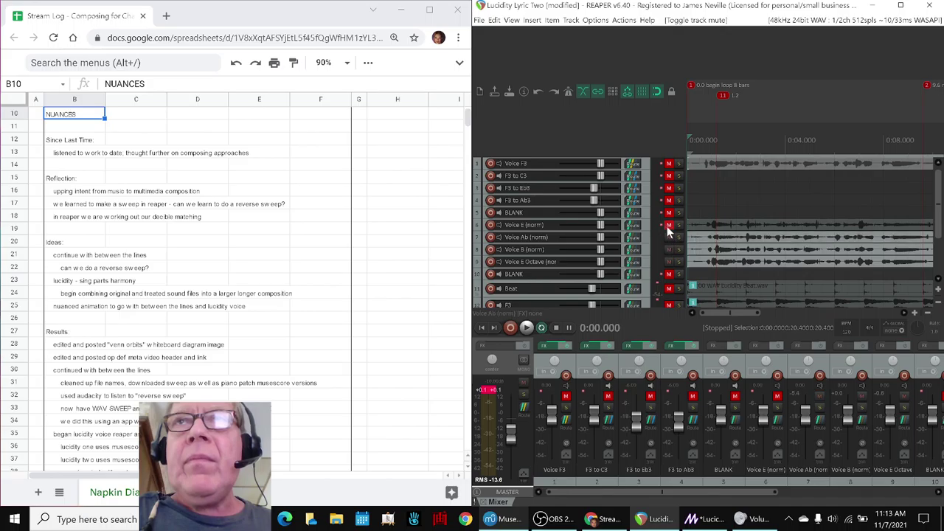
left_click(668, 225)
key("space")
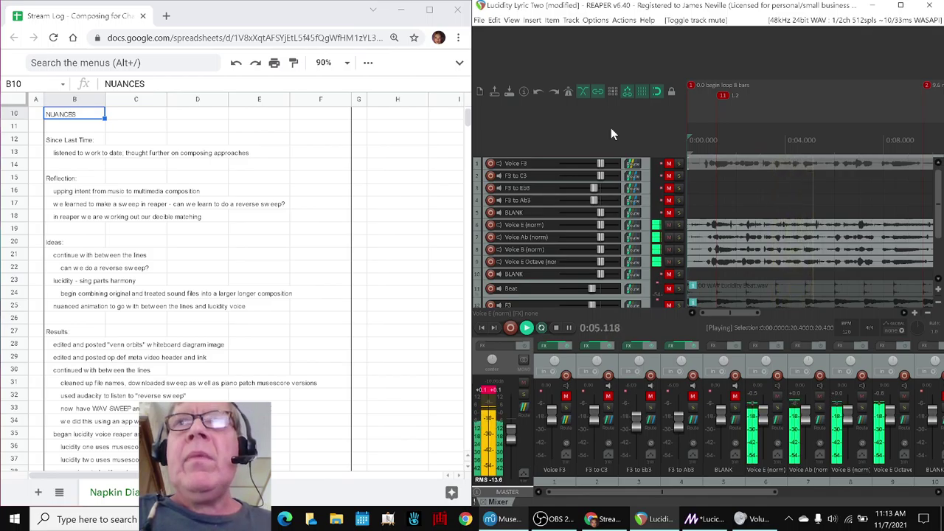
- Stop playback and mute the Voice E, Ab, B and E Octave (norm) tracks
key("space")
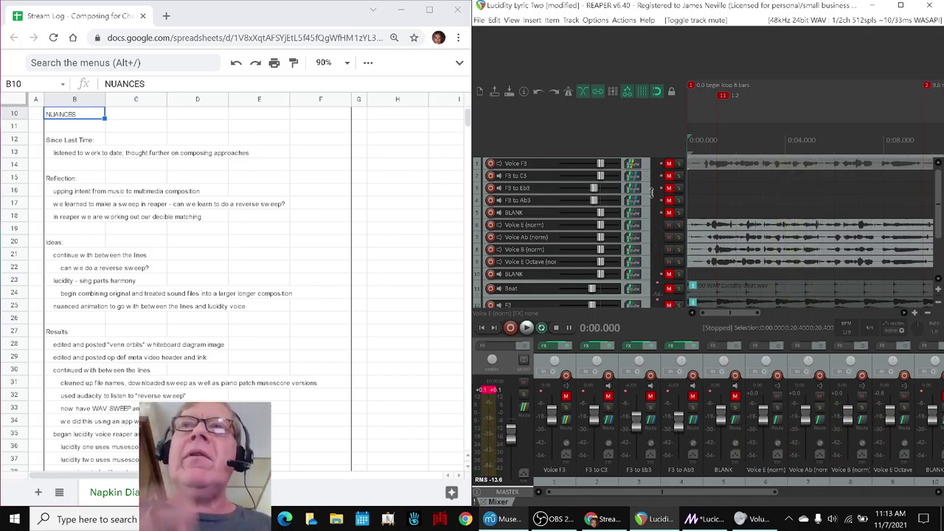
left_click(670, 224)
left_click(670, 237)
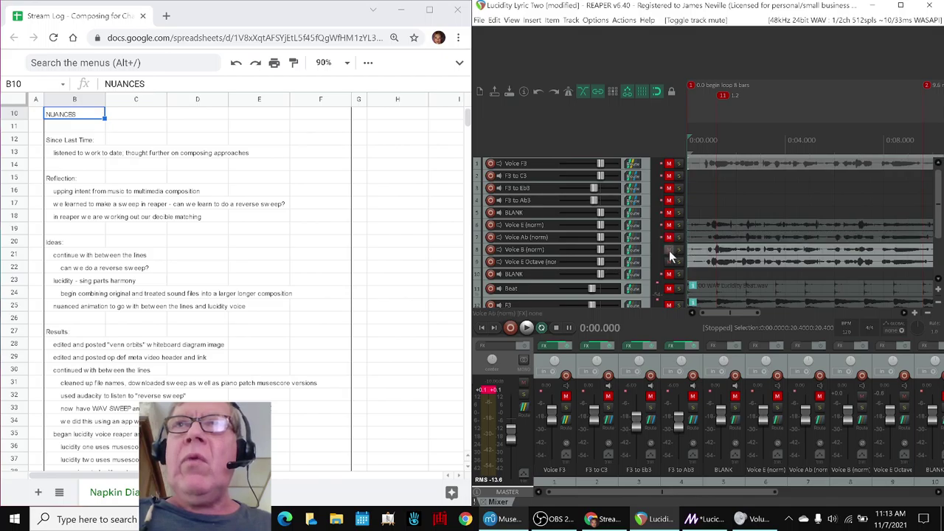
left_click(669, 249)
left_click(669, 262)
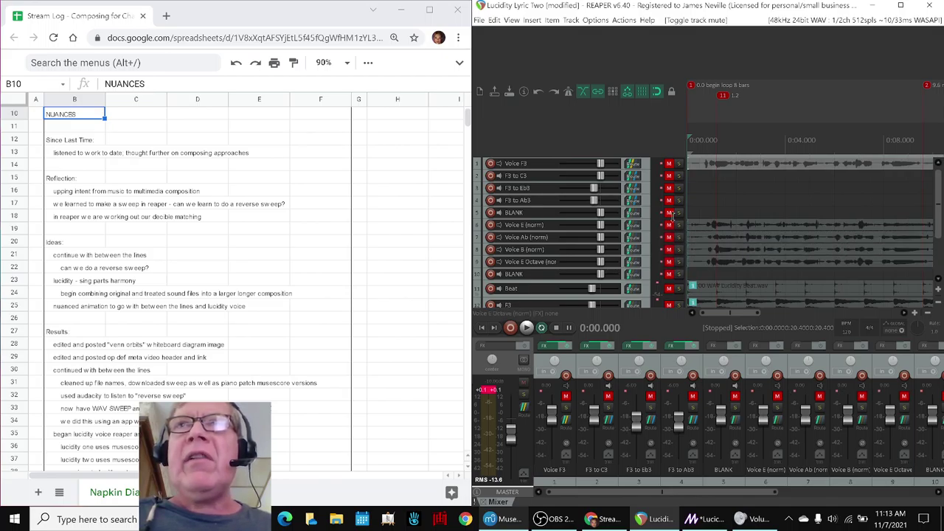
- Unmute Voice F3 and the F3 to C3, Eb3 and Ab3 tracks, audition, and save
left_click(669, 164)
left_click(669, 176)
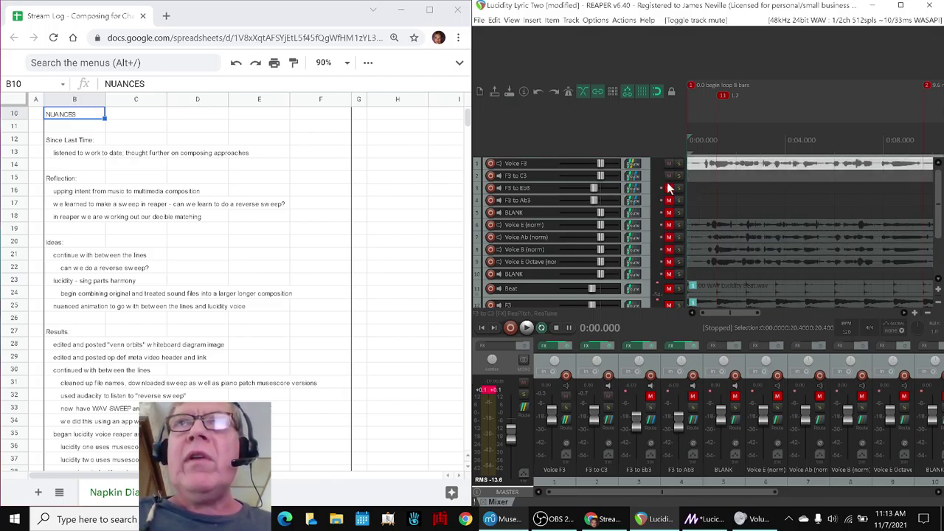
left_click(669, 187)
left_click(669, 200)
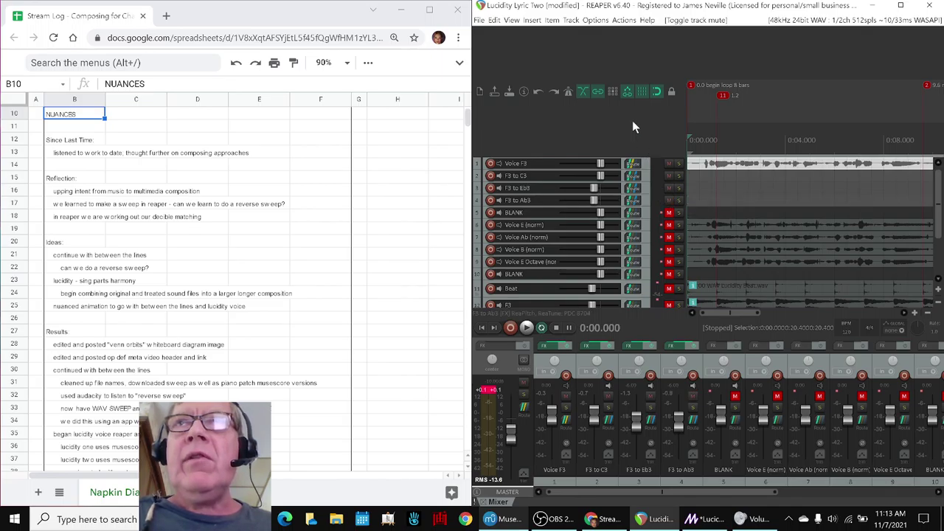
key("space")
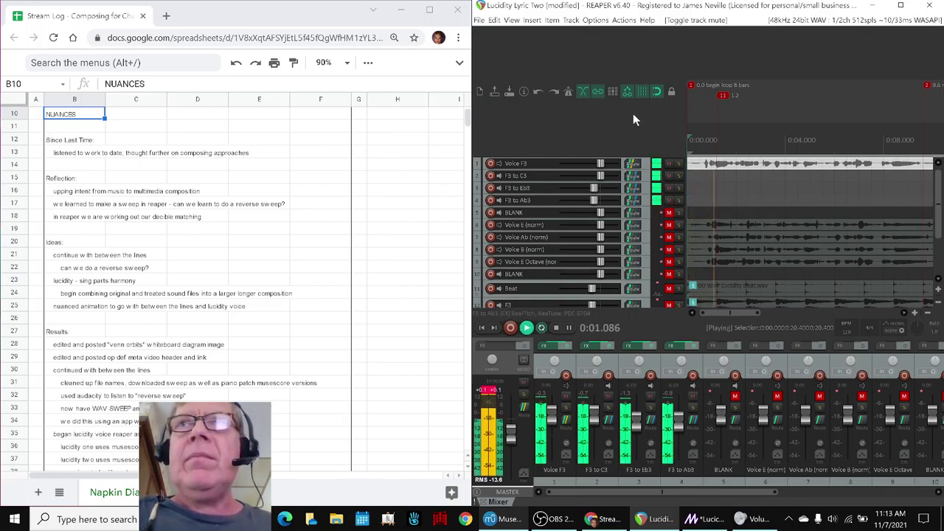
key("space")
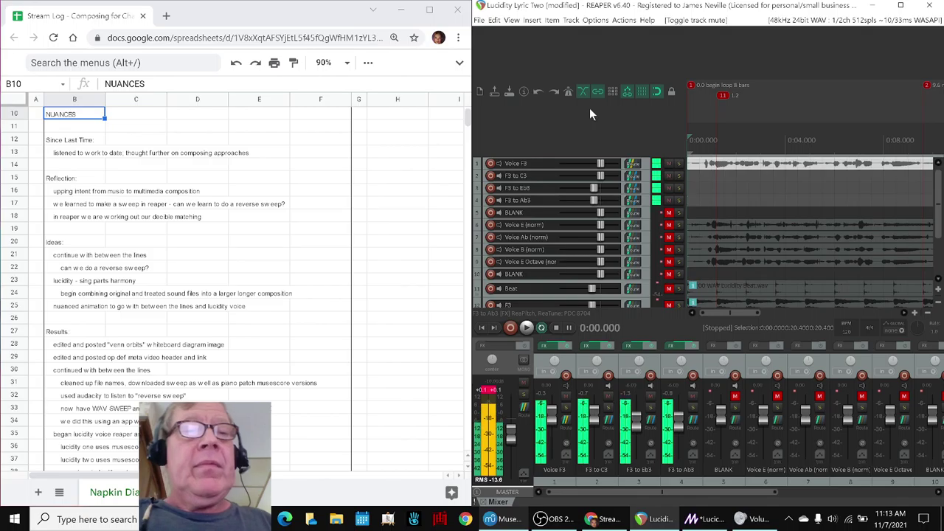
key("ctrl+s")
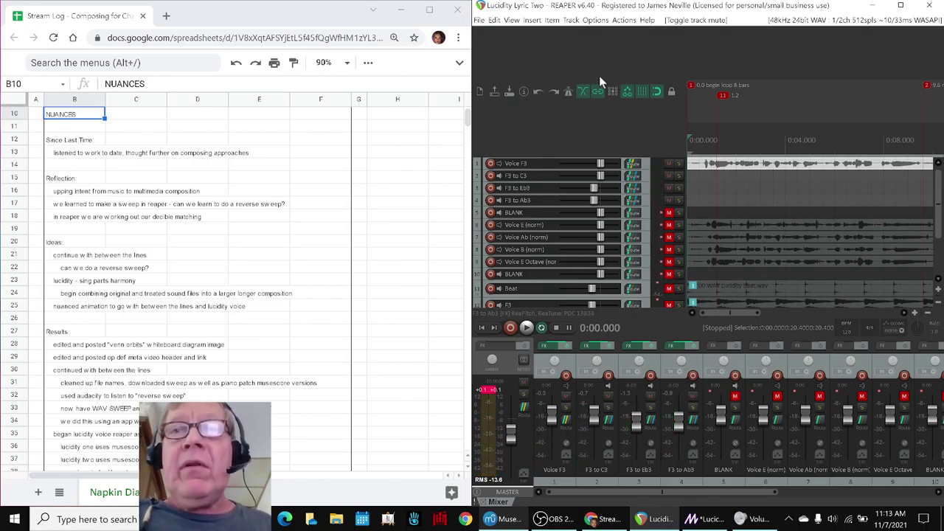
- Bring up the Lucidity Harmonies score and play its opening F3 TUNED chord
left_click(508, 520)
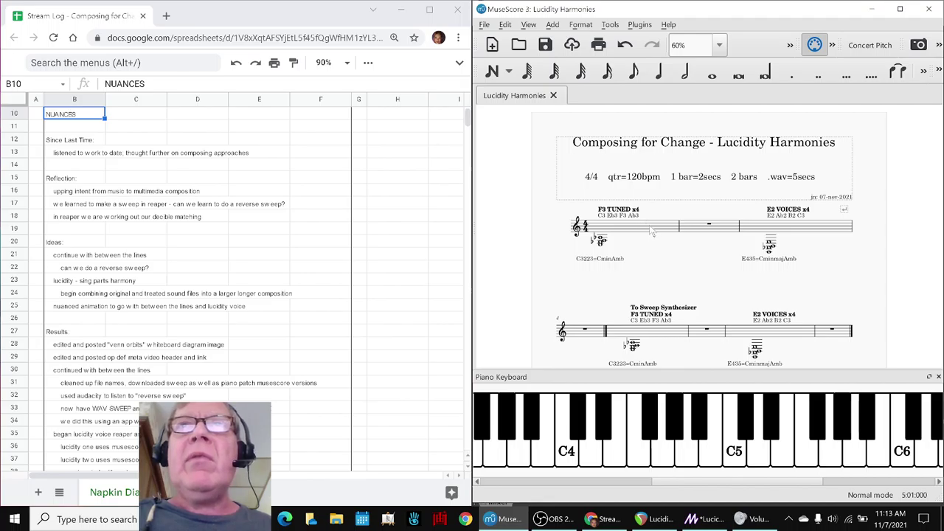
key("space")
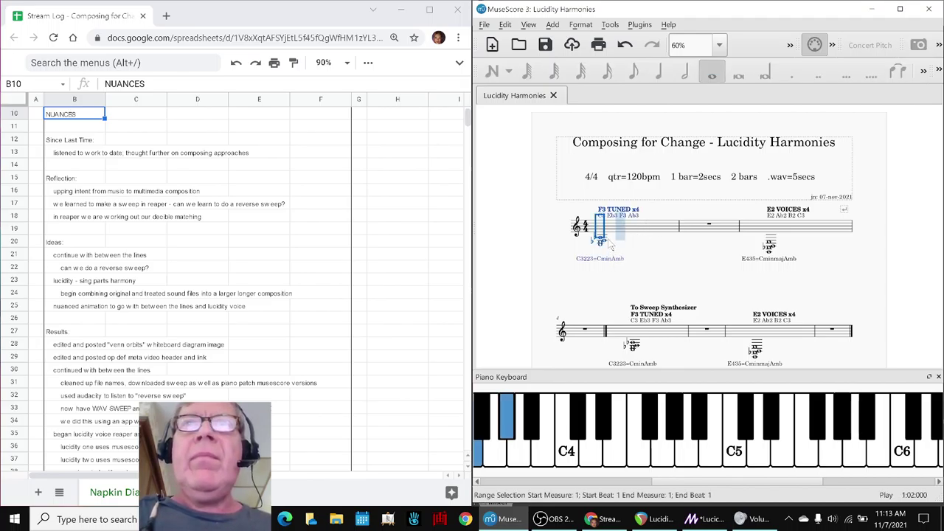
key("space")
- Play the E2 VOICES chord in measure 3 and the To Sweep Synthesizer chord
left_click(767, 226)
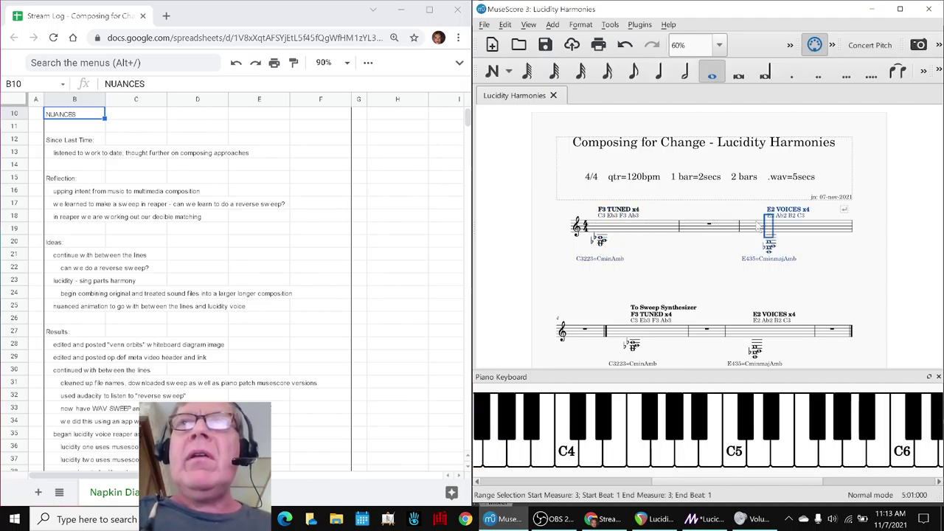
key("space")
key("space")
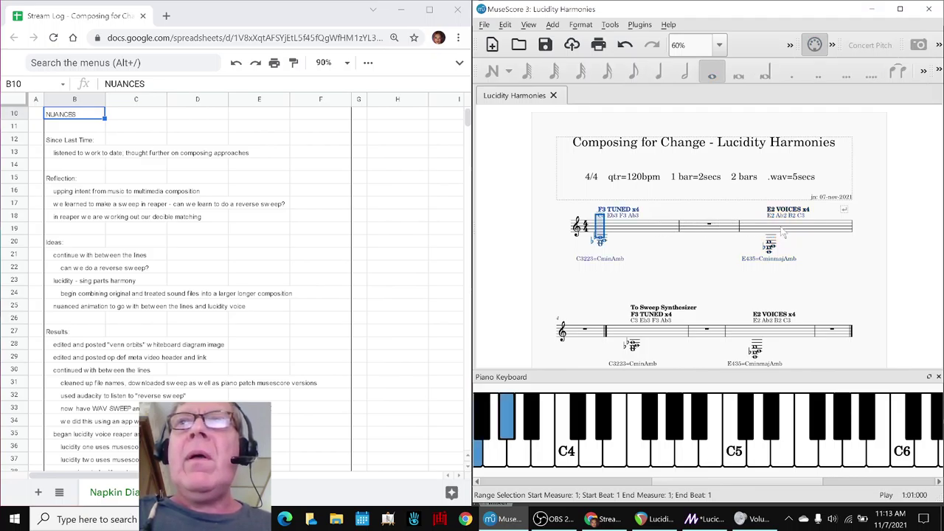
key("space")
key("space")
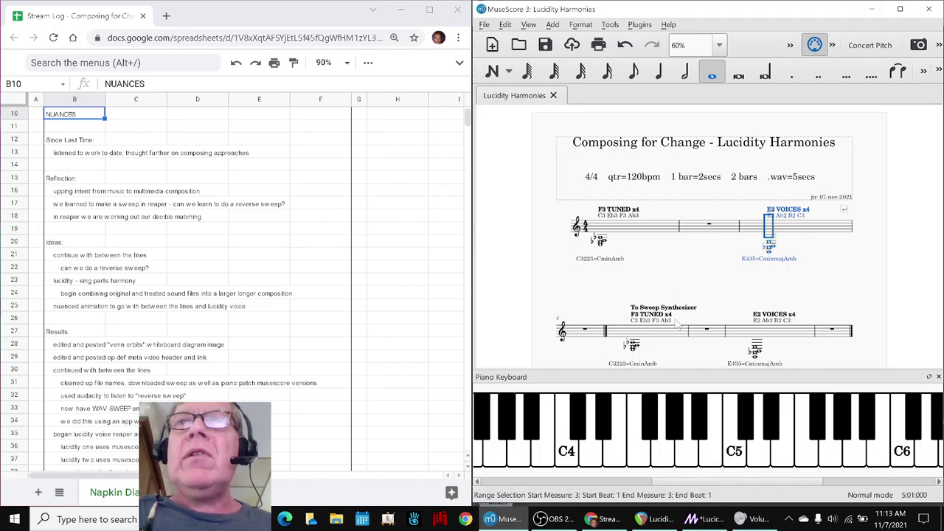
key("Right")
key("Right")
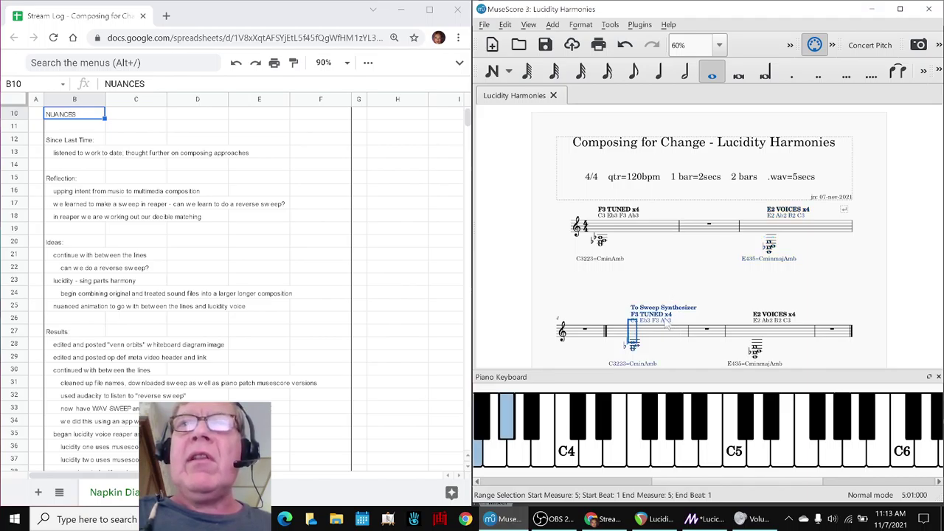
key("space")
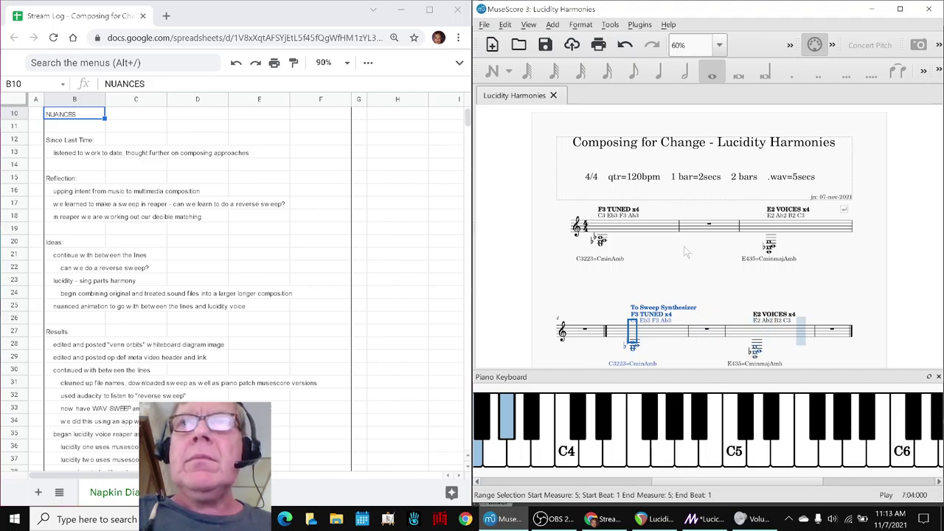
key("space")
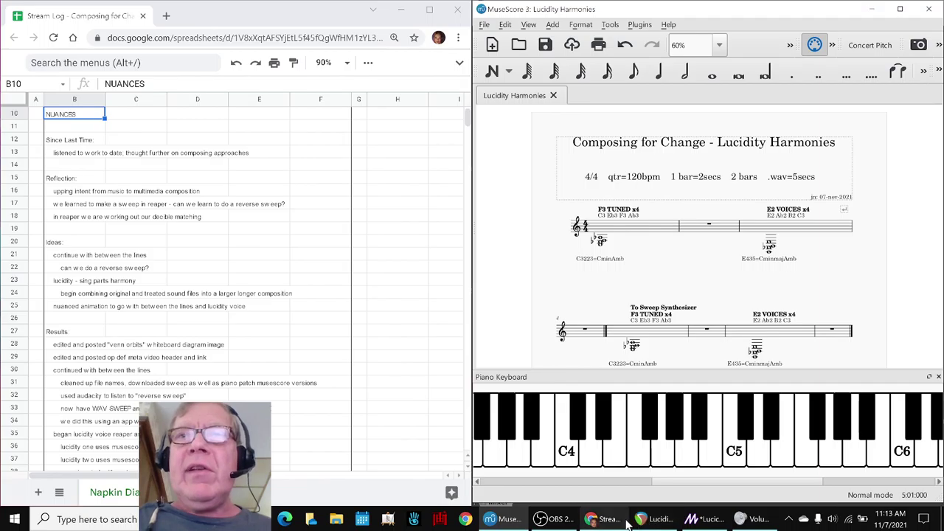
- Open Lucidity Three Mashup.rpp from REAPER's recent projects and play it from the start
left_click(657, 519)
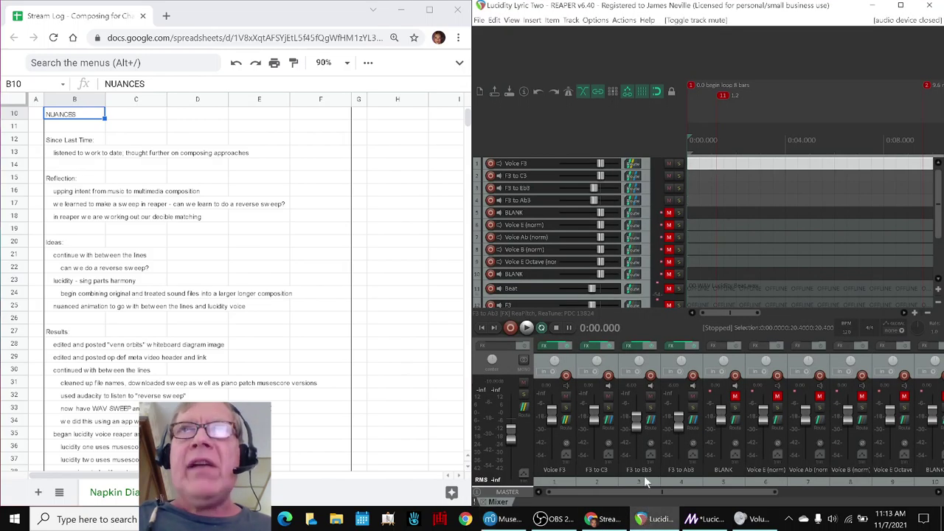
left_click(479, 20)
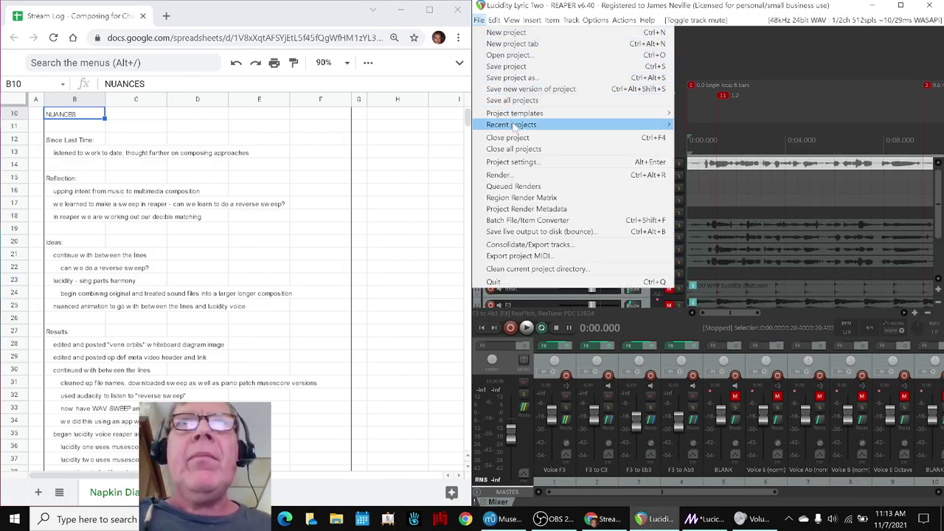
mouse_move(510, 124)
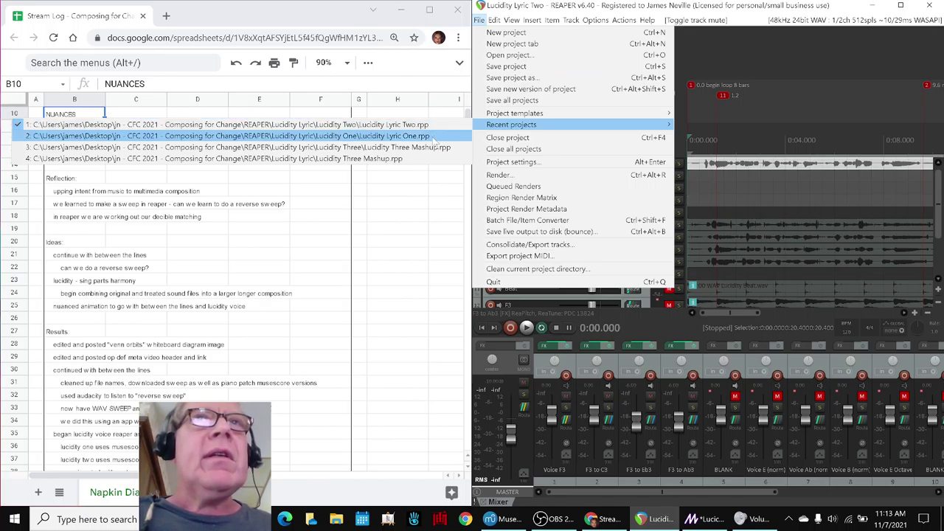
left_click(428, 149)
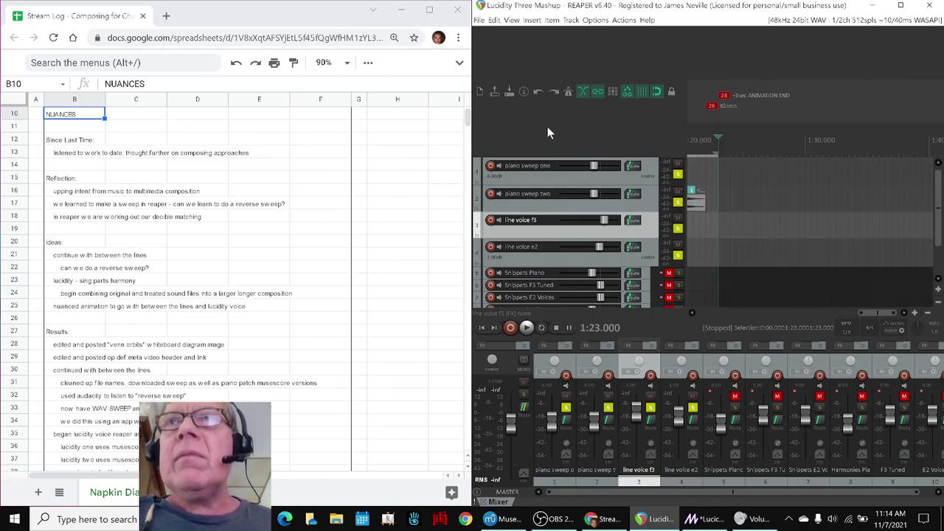
key("Home")
key("space")
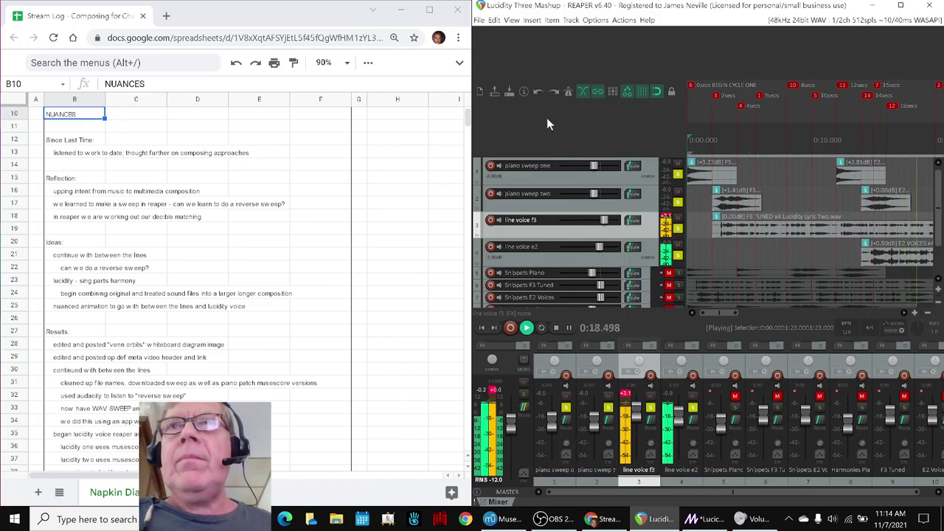
key("space")
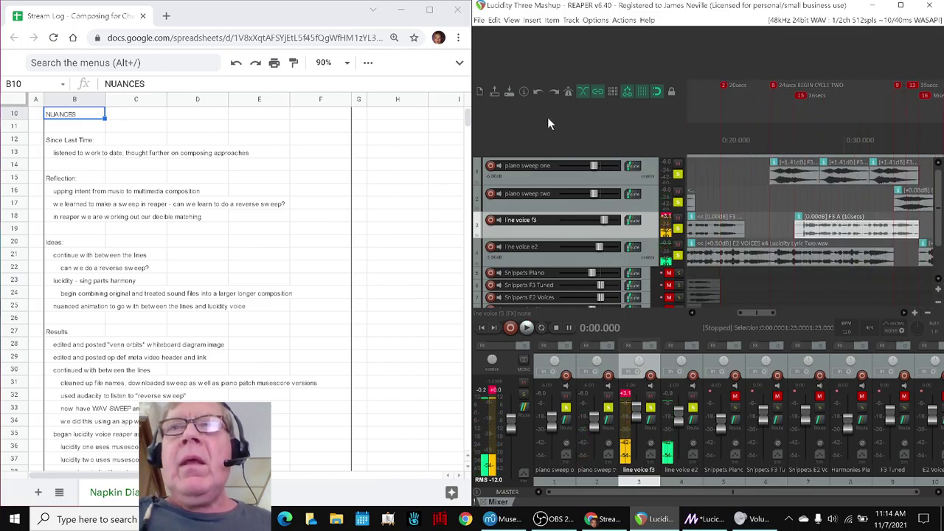
left_click(82, 197)
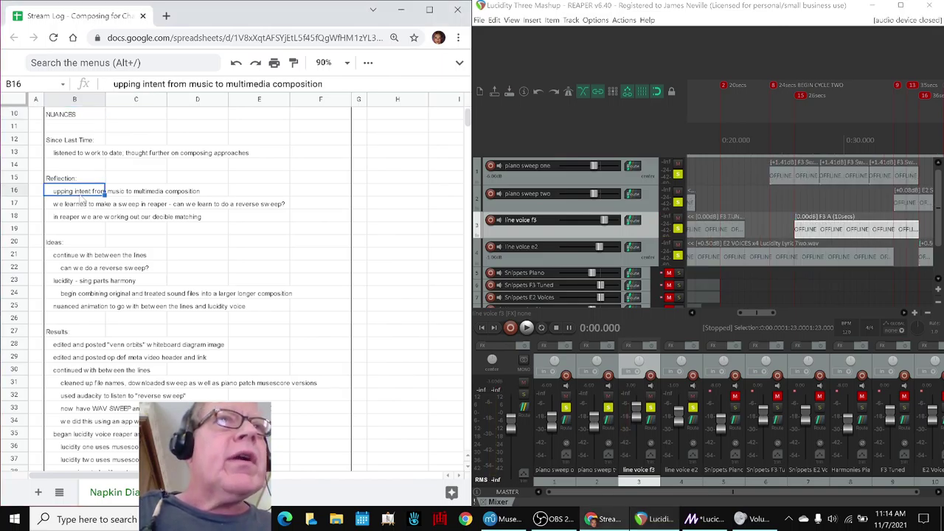
key("shift+Down")
key("shift+Down")
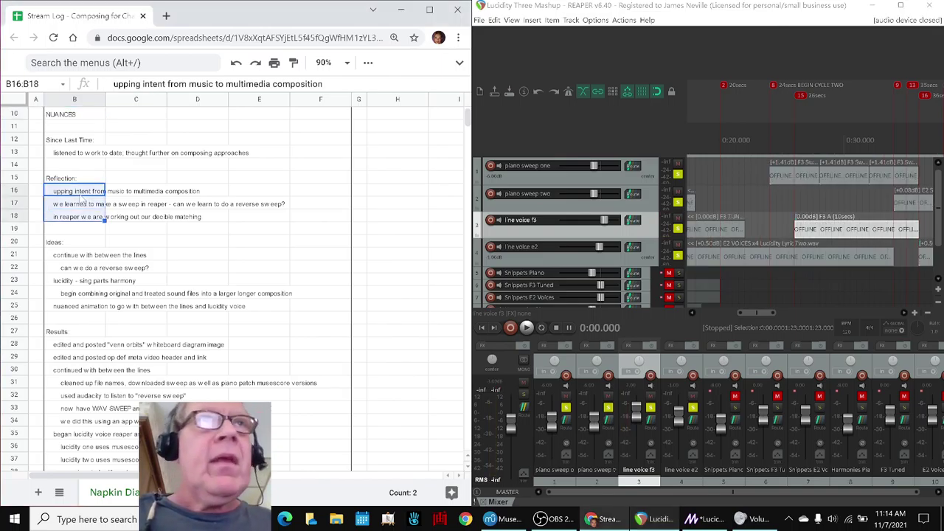
key("ctrl+c")
key("Right")
key("Right")
key("Right")
key("Right")
key("Right")
key("Right")
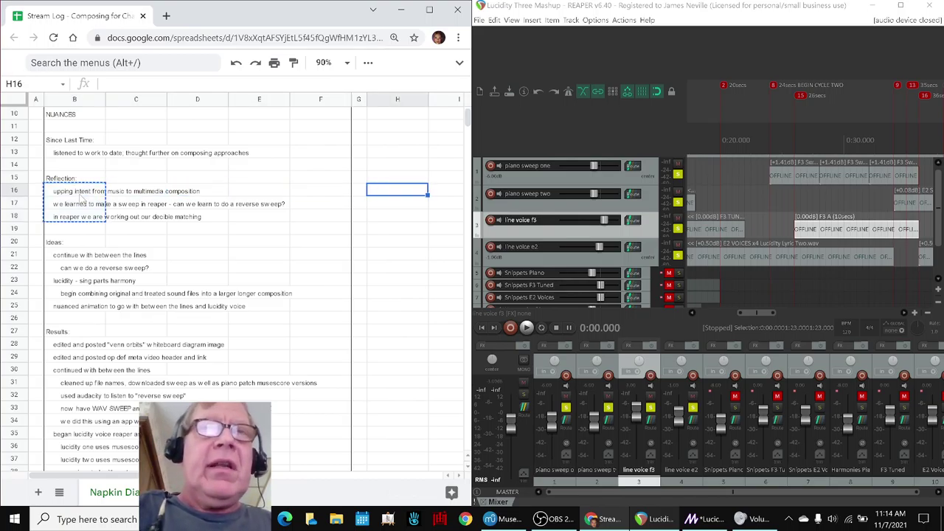
key("ctrl+v")
key("ctrl+b")
key("Left")
key("Left")
key("Left")
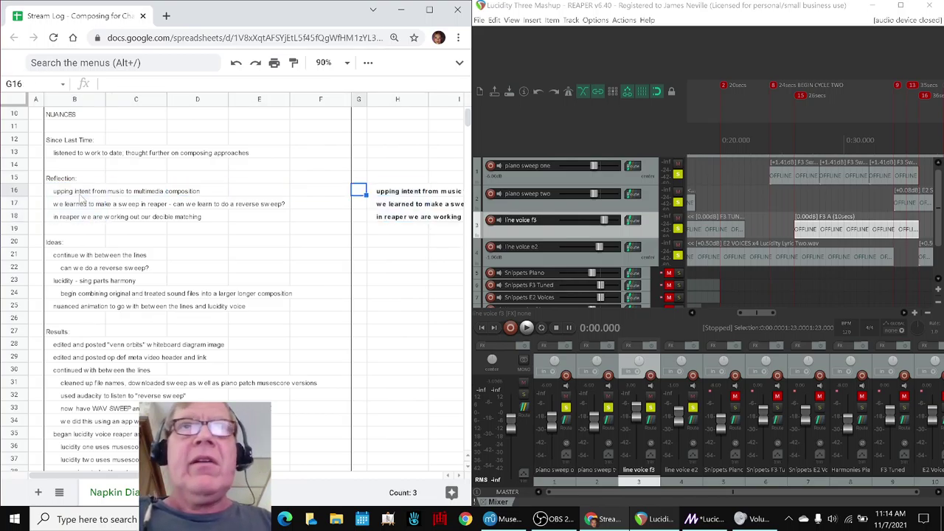
key("Left")
key("Left")
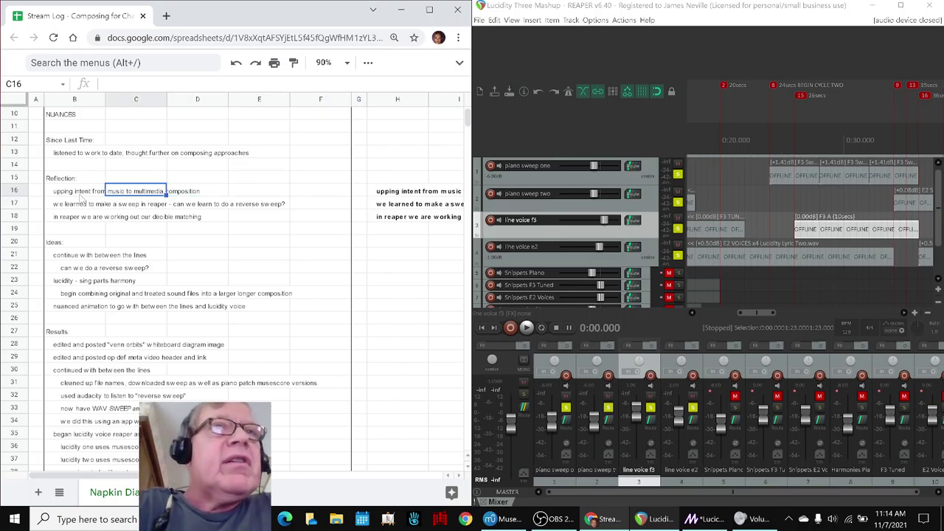
left_click(82, 200)
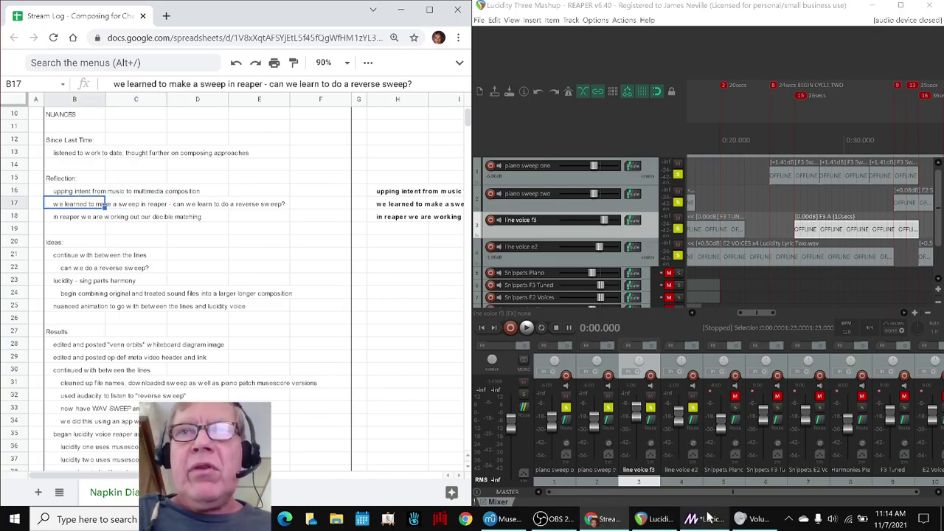
left_click(506, 520)
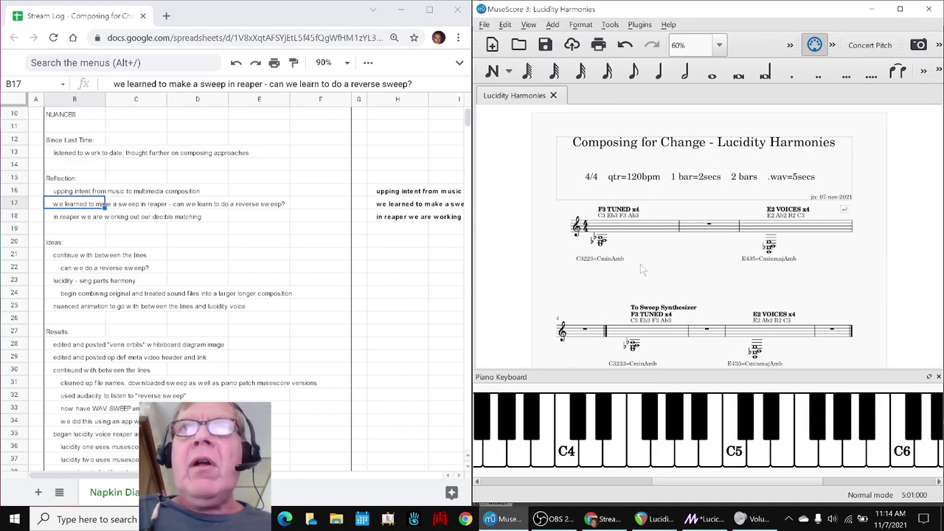
- Play and stop the F3 TUNED chords from measures 1 and 5, then return to REAPER
left_click(639, 235)
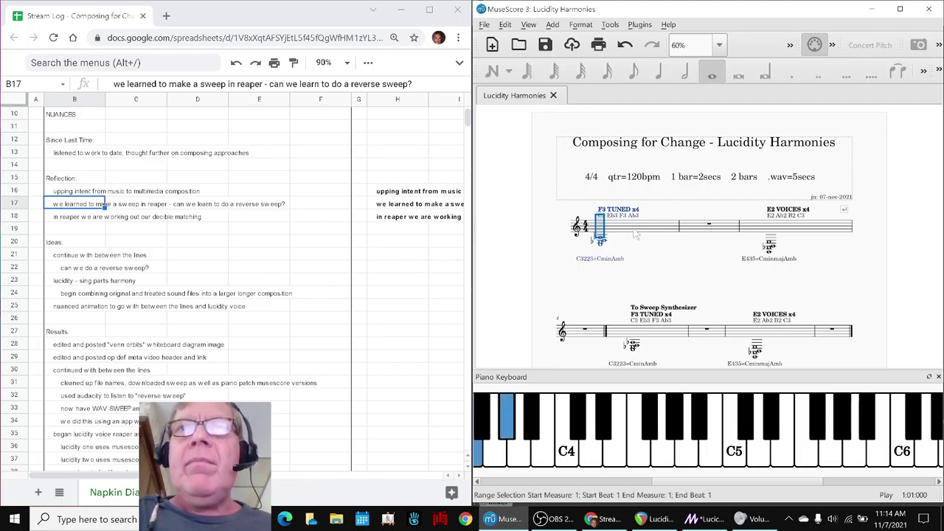
left_click(644, 334)
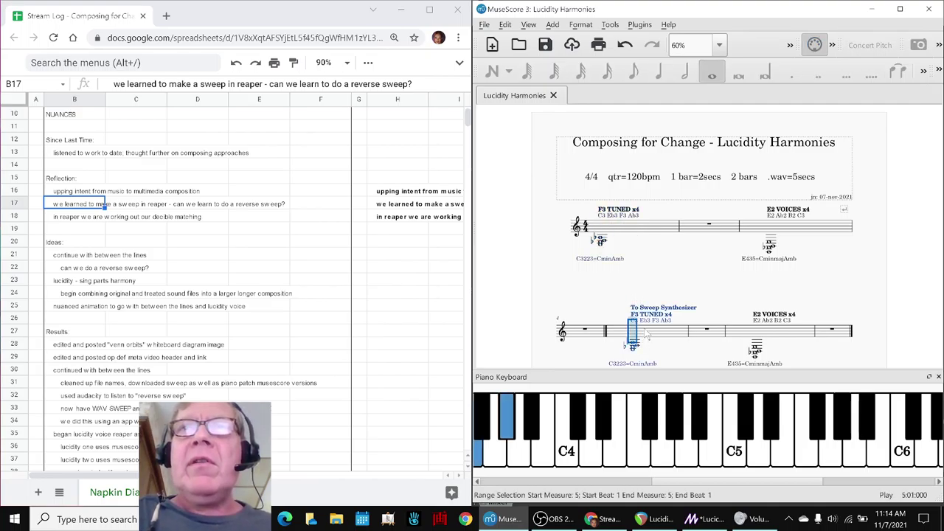
key("space")
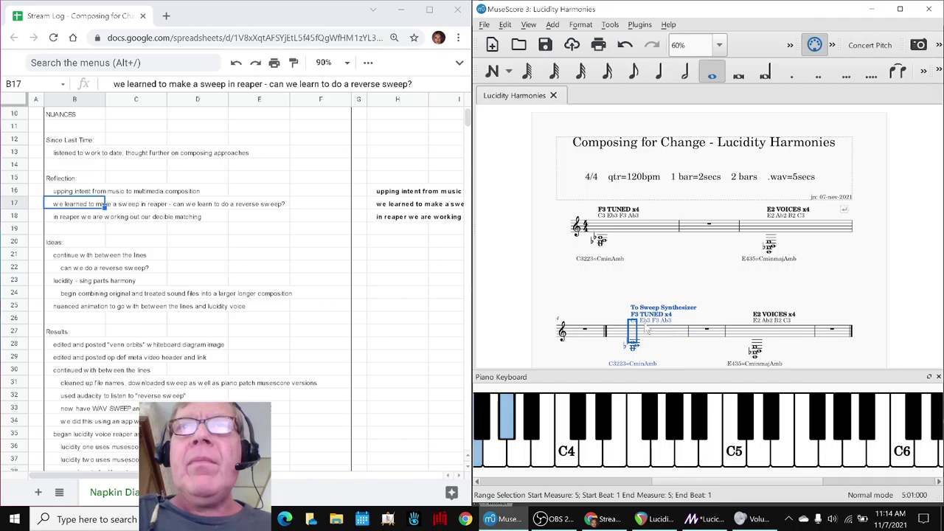
left_click(646, 277)
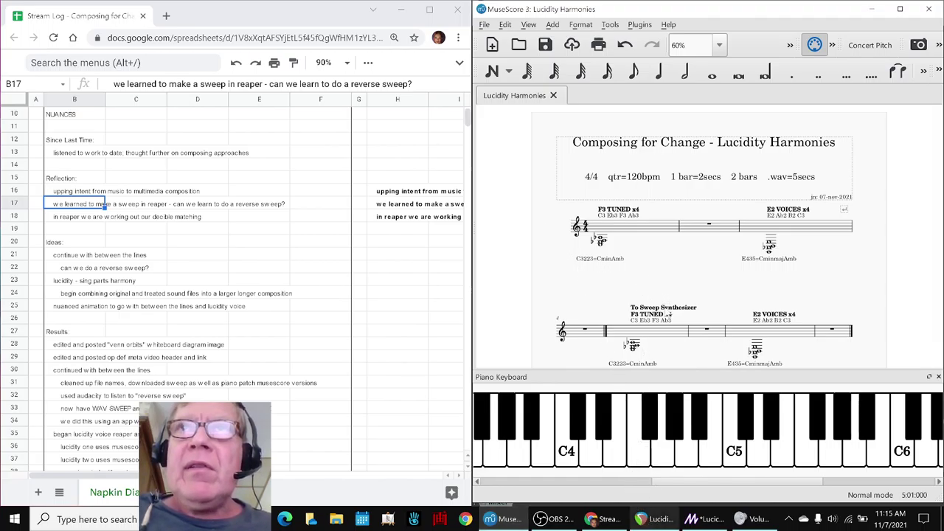
left_click(665, 341)
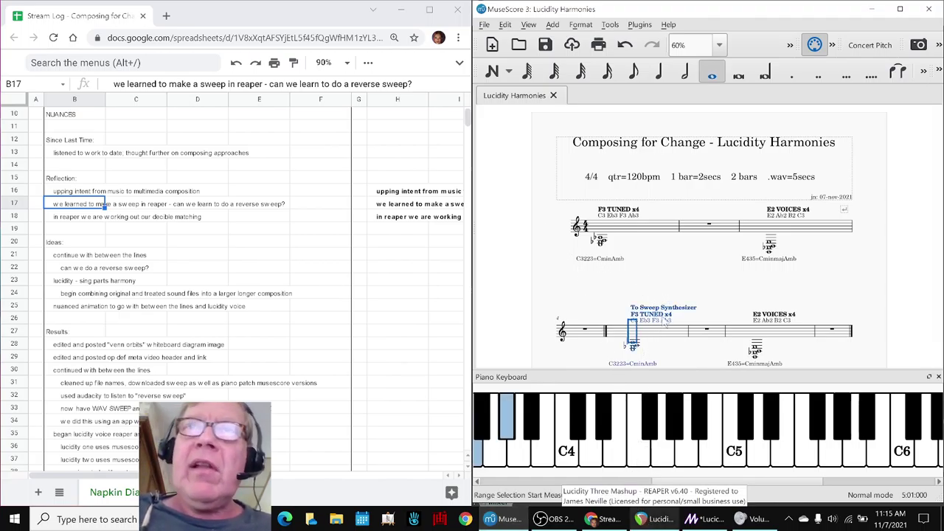
left_click(649, 520)
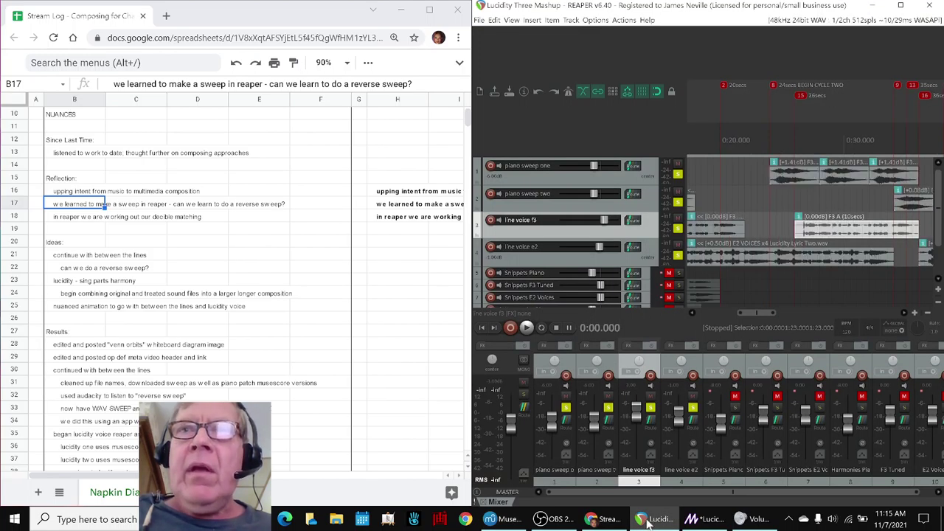
- Maximize the Lucidity Three magic editor and move its preview window to the top left
left_click(693, 521)
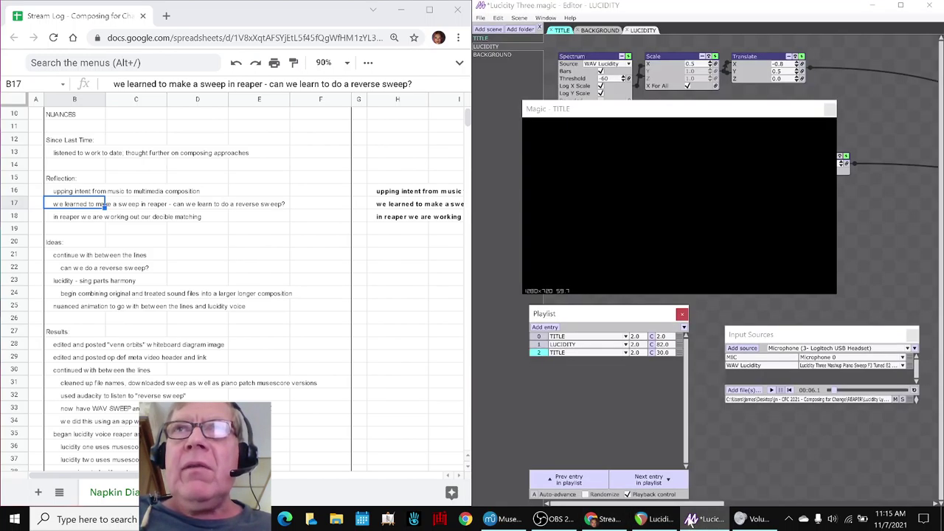
left_click_drag(646, 113, 651, 169)
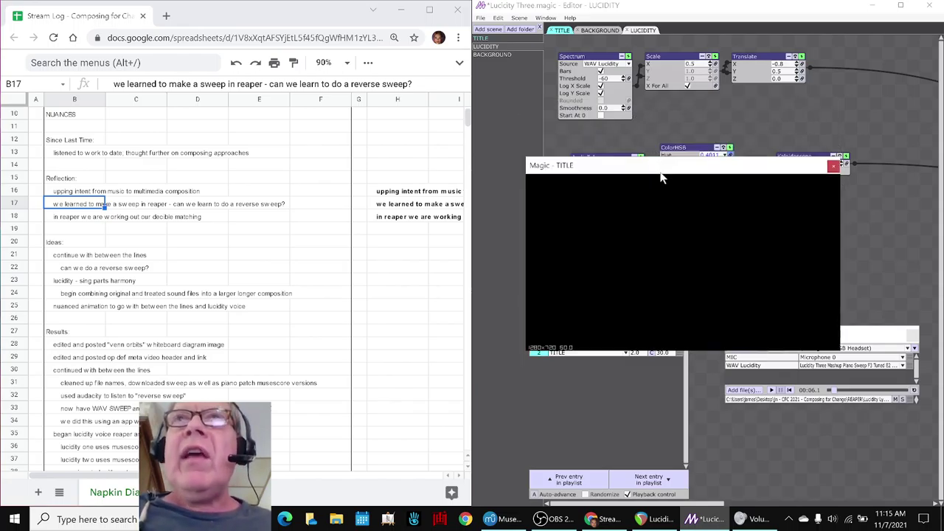
left_click(901, 6)
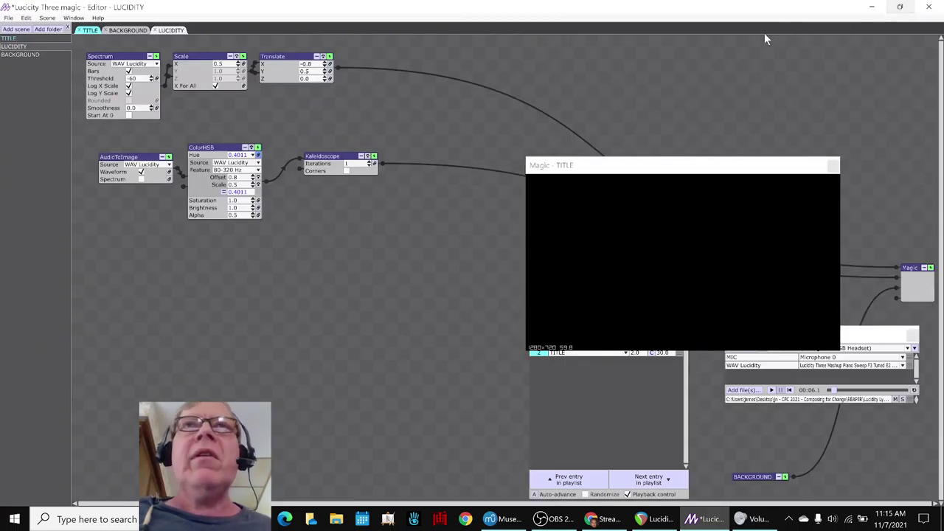
left_click_drag(686, 175, 480, 31)
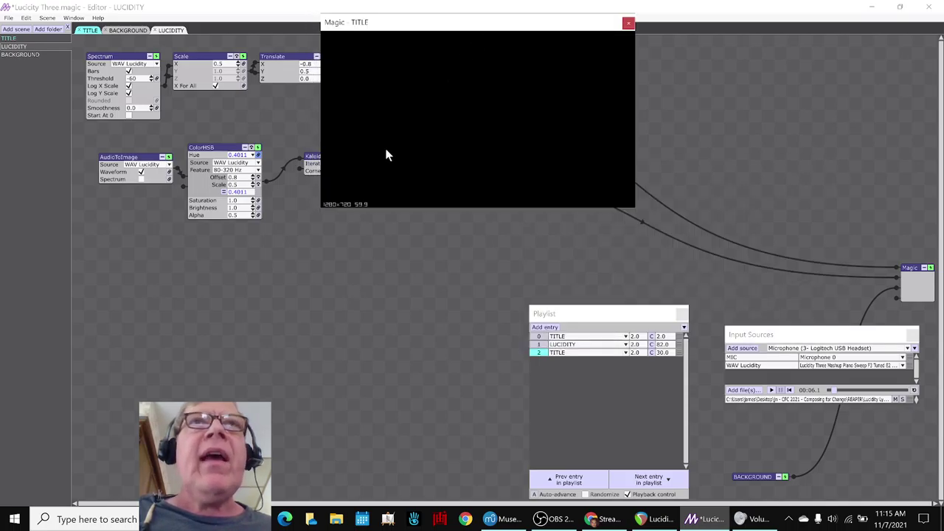
left_click(286, 308)
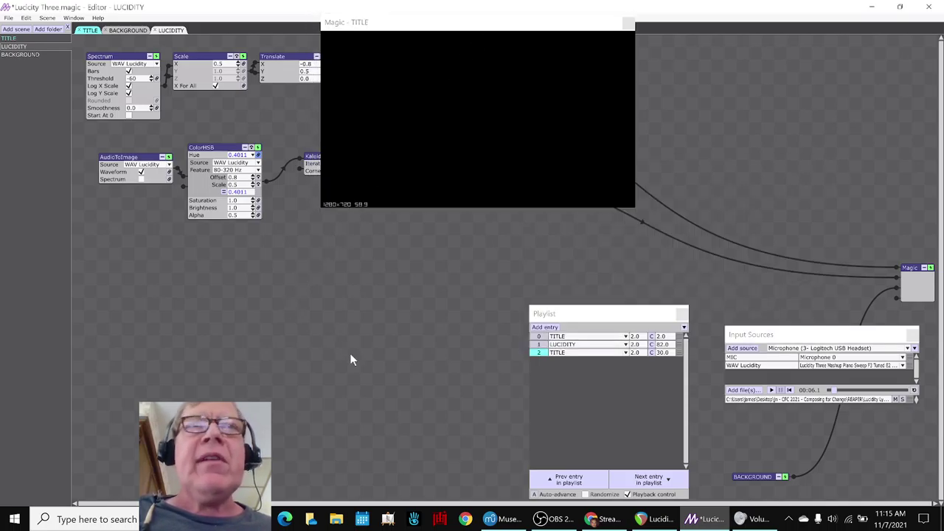
left_click(709, 522)
left_click(708, 522)
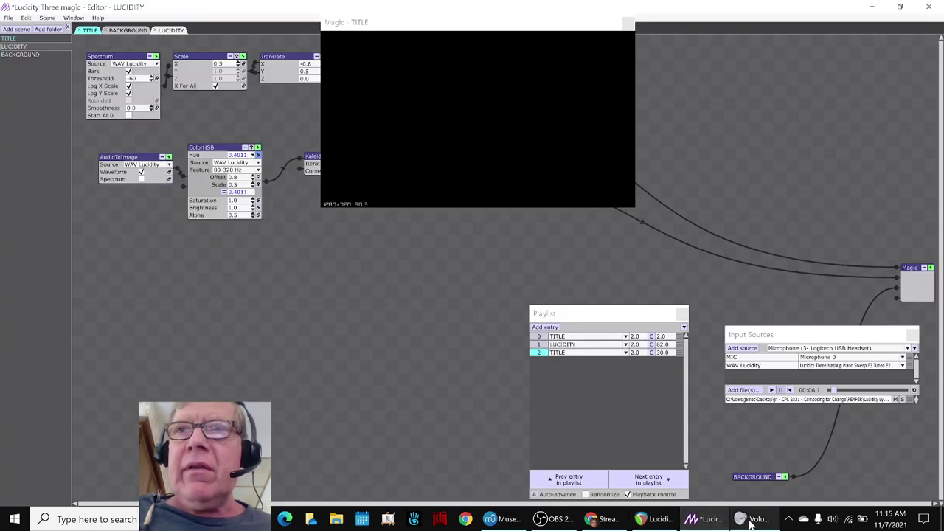
- Raise the Lucidity app's volume to 46 in the Windows Volume Mixer
right_click(831, 520)
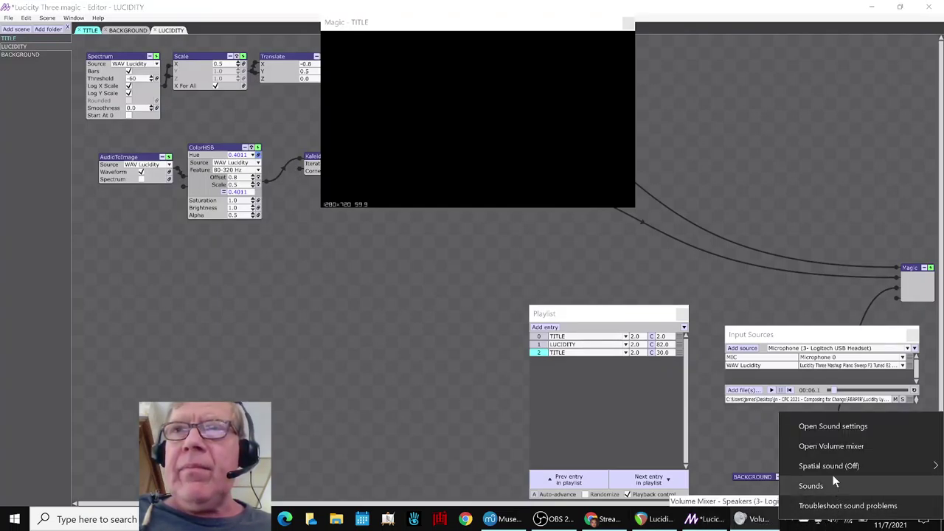
left_click(831, 446)
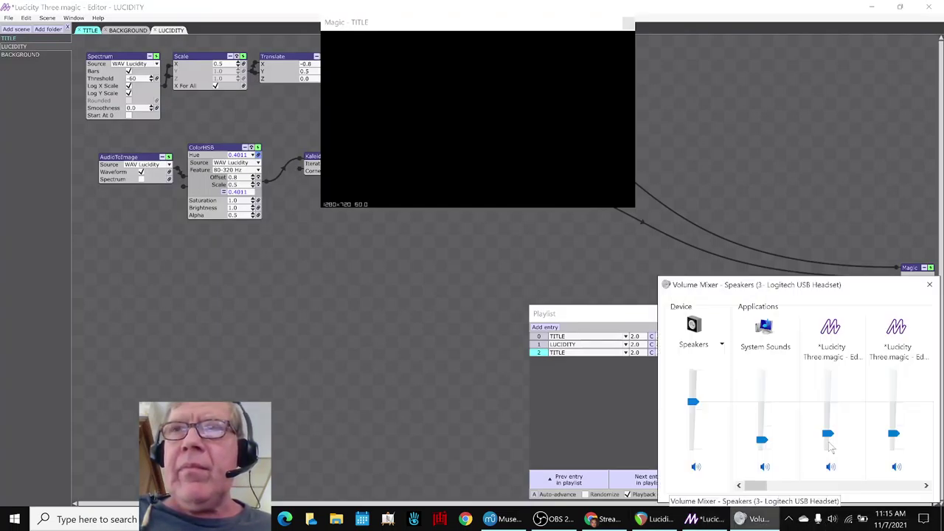
left_click_drag(826, 438, 816, 413)
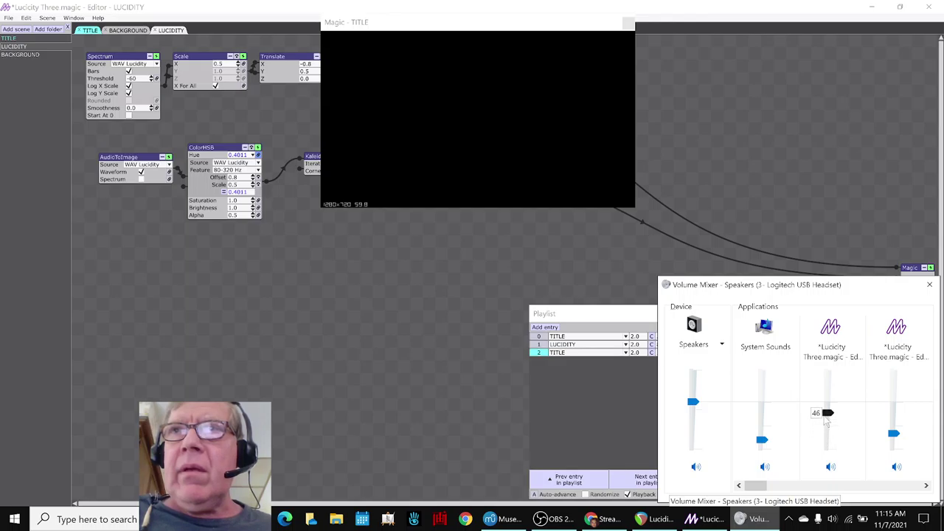
left_click(930, 285)
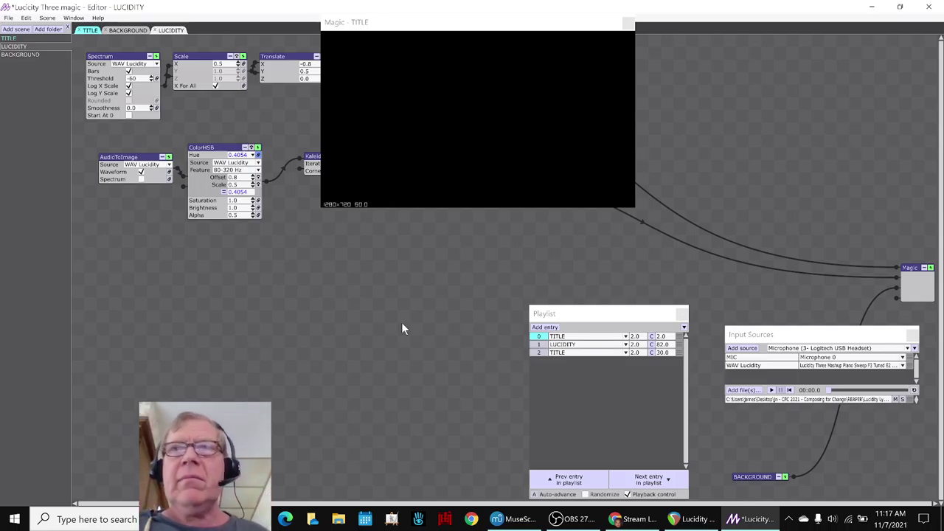
- Let the TITLE, LUCIDITY and TITLE playlist entries finish, then return to the stream log
left_click(633, 521)
- Review the Ideas Next Time notes on Magic, MuseScore, REAPER and ReaSynth experiments
scroll(255, 384, "down", 5)
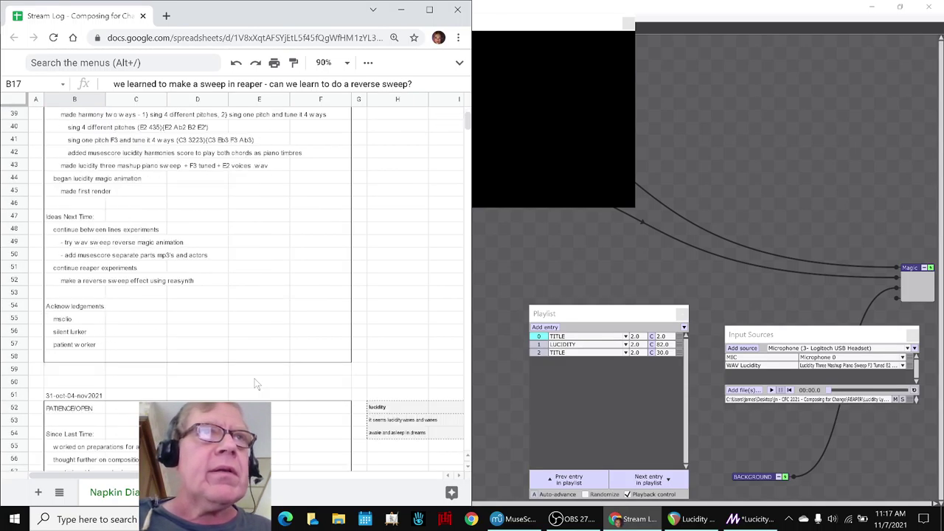
left_click(73, 233)
left_click(76, 245)
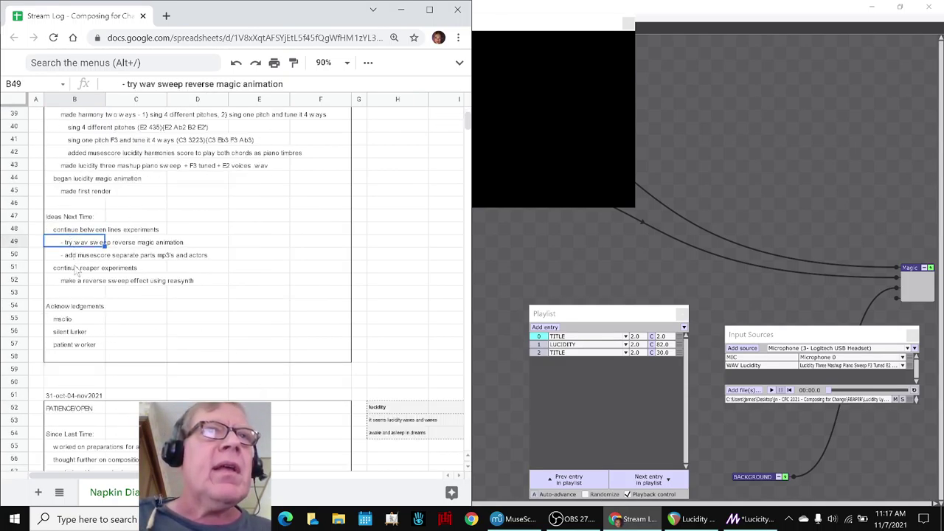
left_click(77, 260)
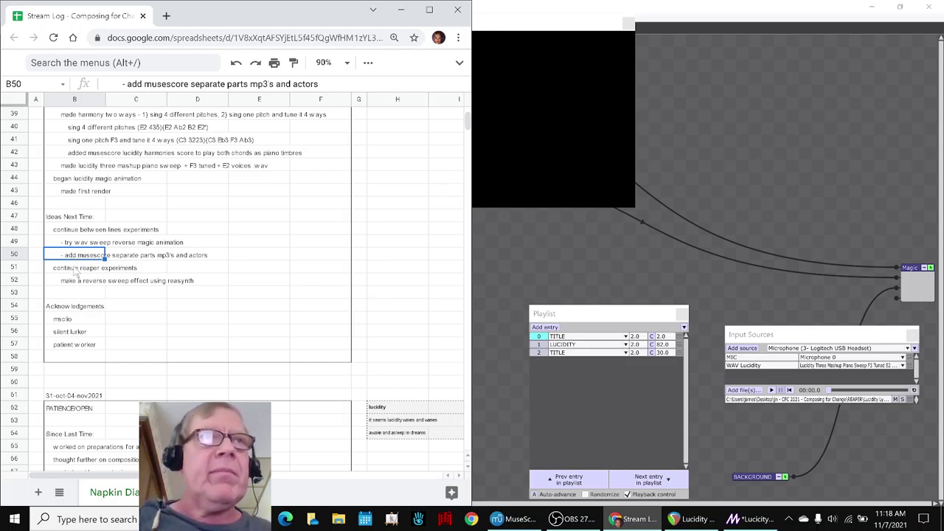
left_click(74, 270)
left_click(70, 286)
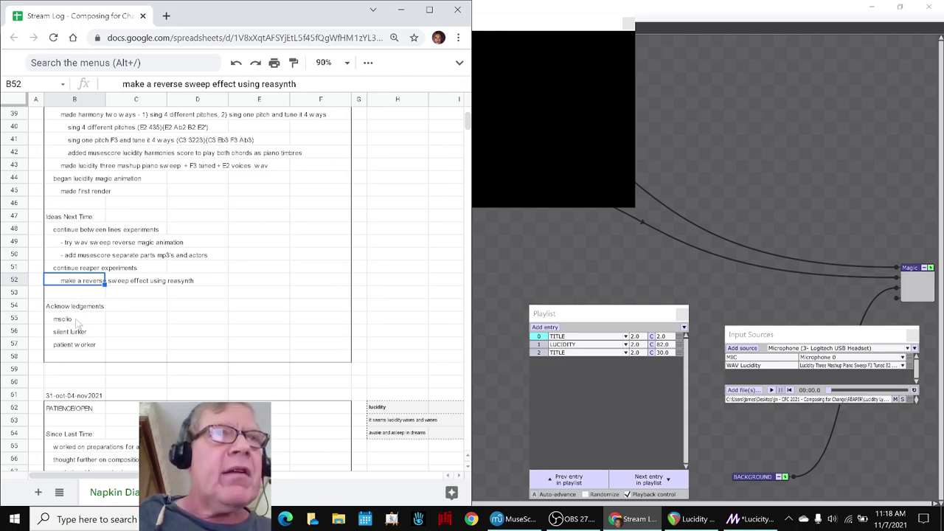
- Review the silent lurker and patient worker acknowledgements before switching to OBS Studio
left_click(78, 330)
left_click(77, 347)
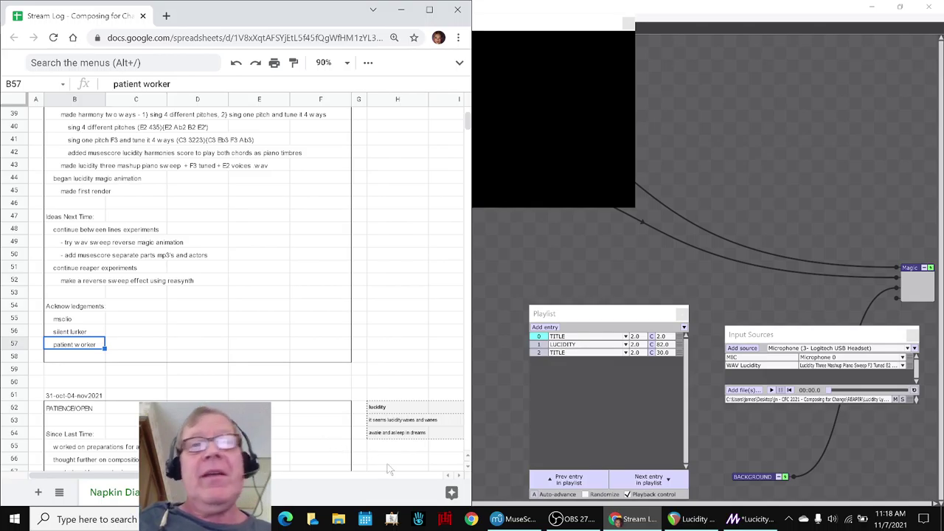
left_click(560, 520)
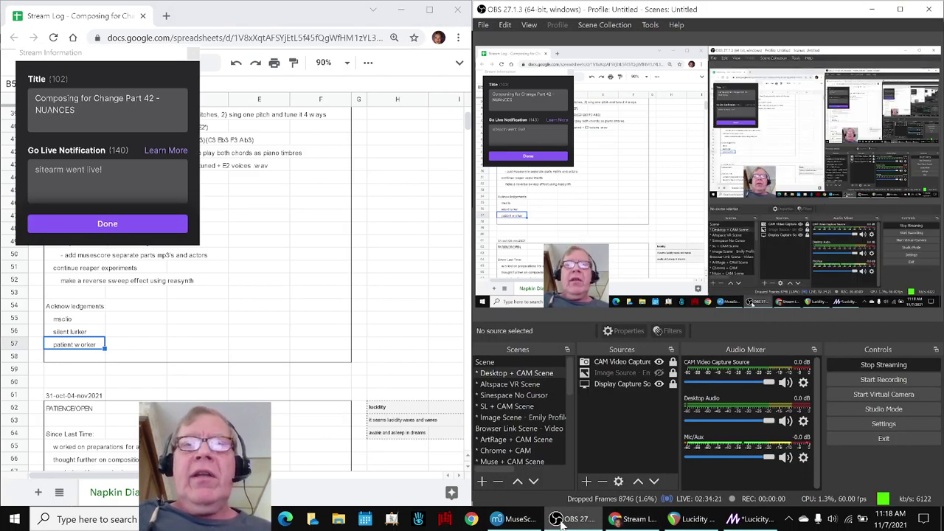